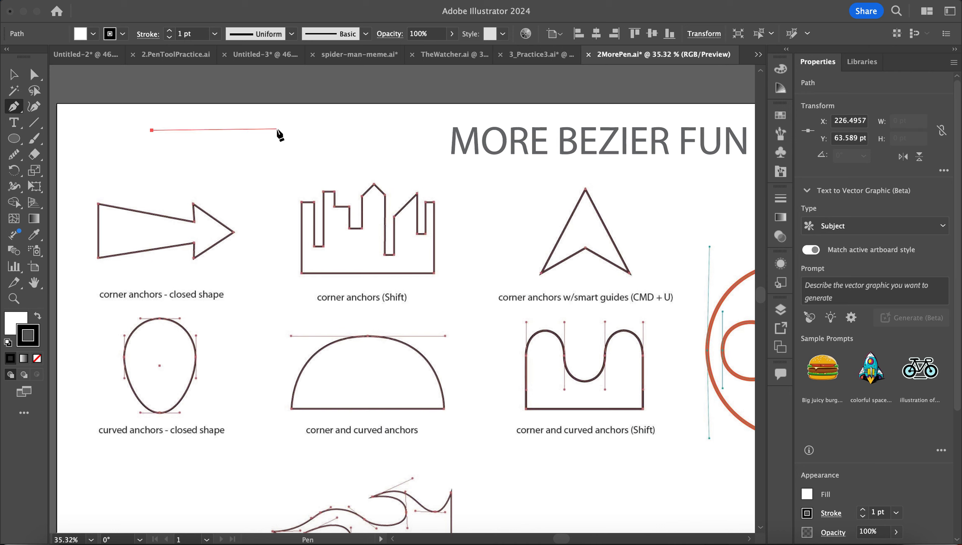
- Draw a practice path with corner and smooth points, then delete it
left_click(277, 130)
left_click(278, 175)
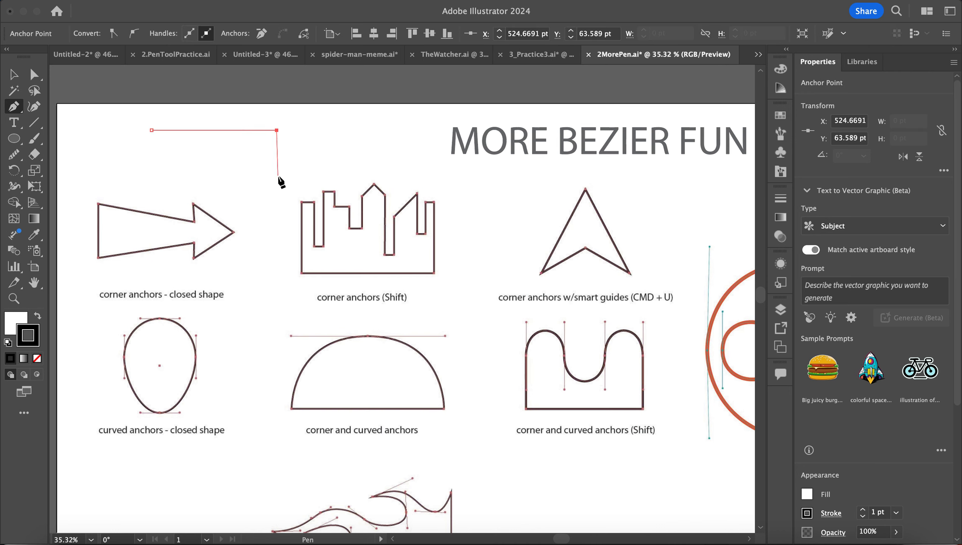
left_click(206, 156)
left_click_drag(206, 157, 148, 180)
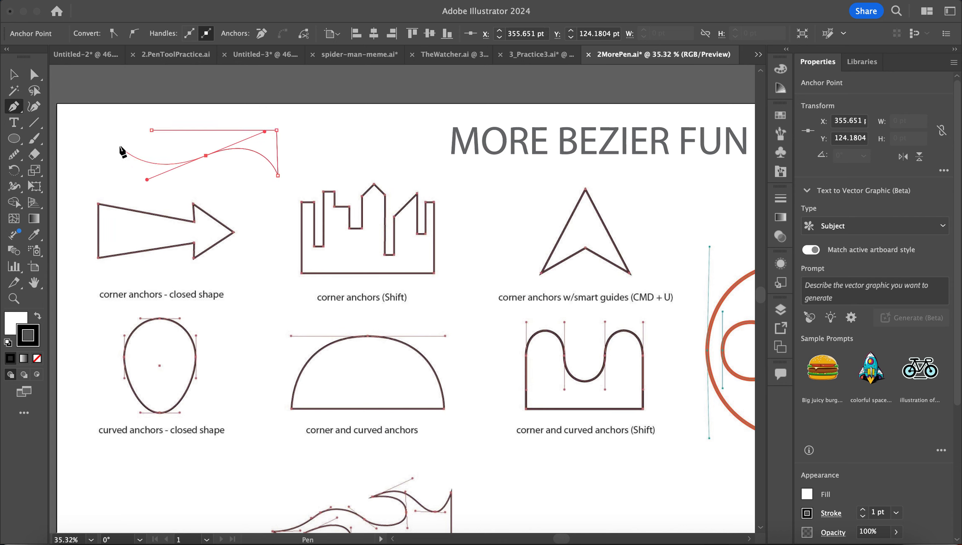
left_click_drag(120, 146, 112, 128)
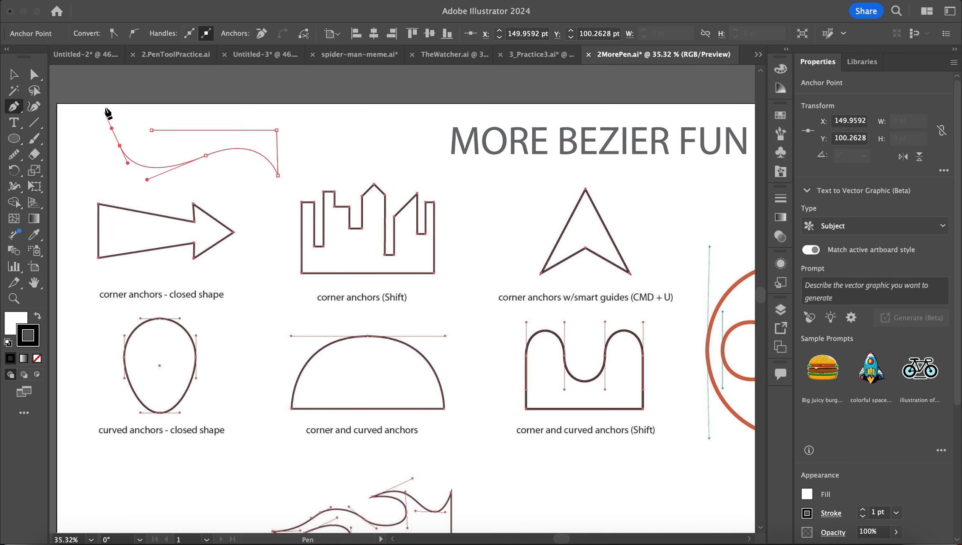
left_click(122, 93)
left_click_drag(122, 93, 137, 117)
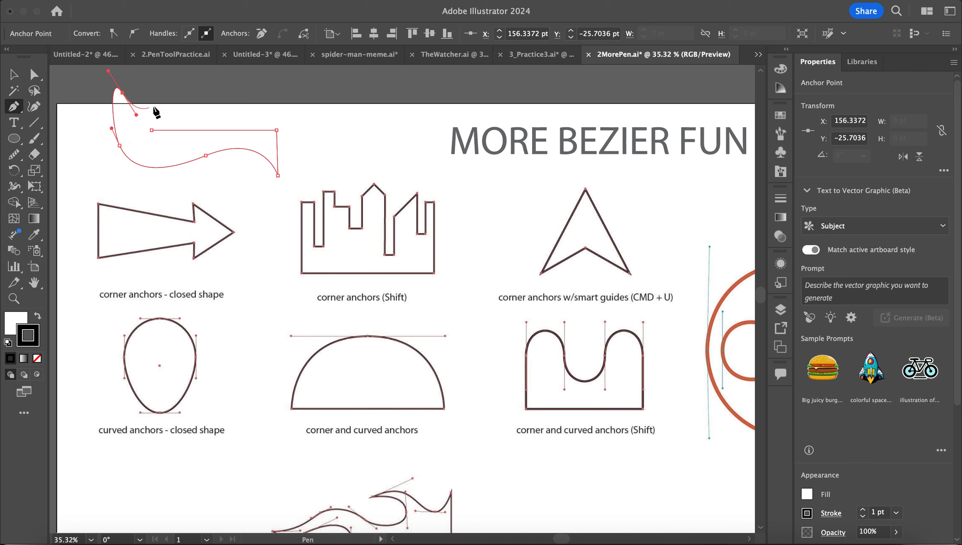
left_click_drag(157, 102, 184, 102)
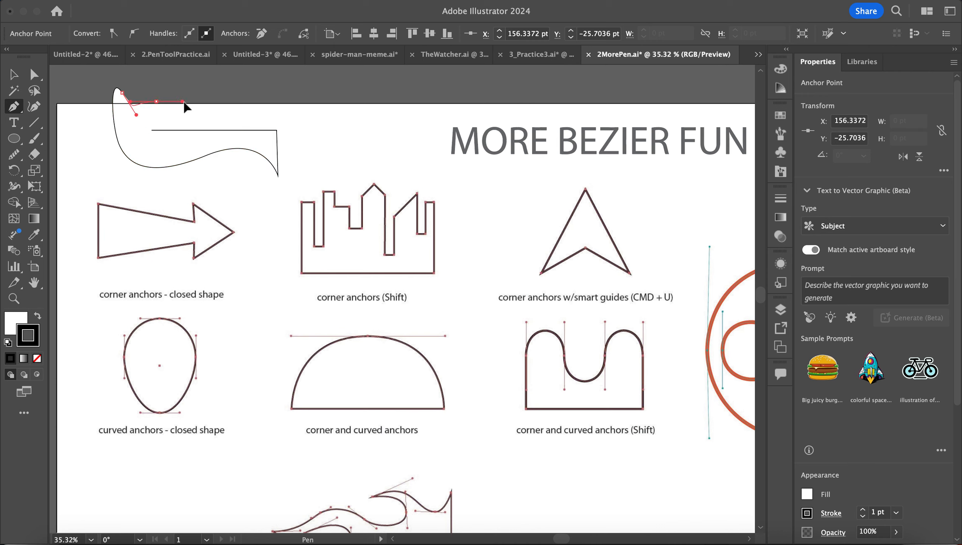
left_click(156, 101, "super")
key("Delete")
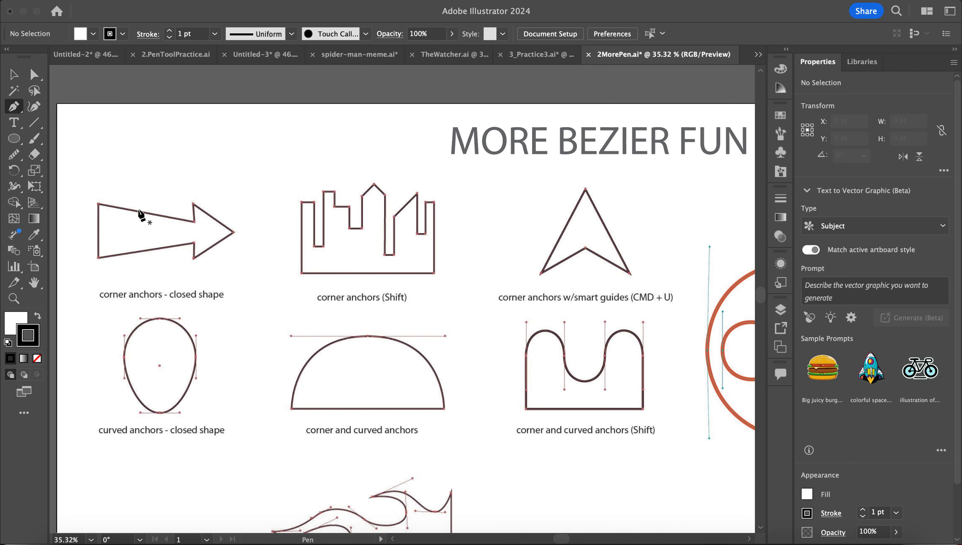
- Scroll the artboard to bring the egg template into view
scroll(269, 247, "down", 3)
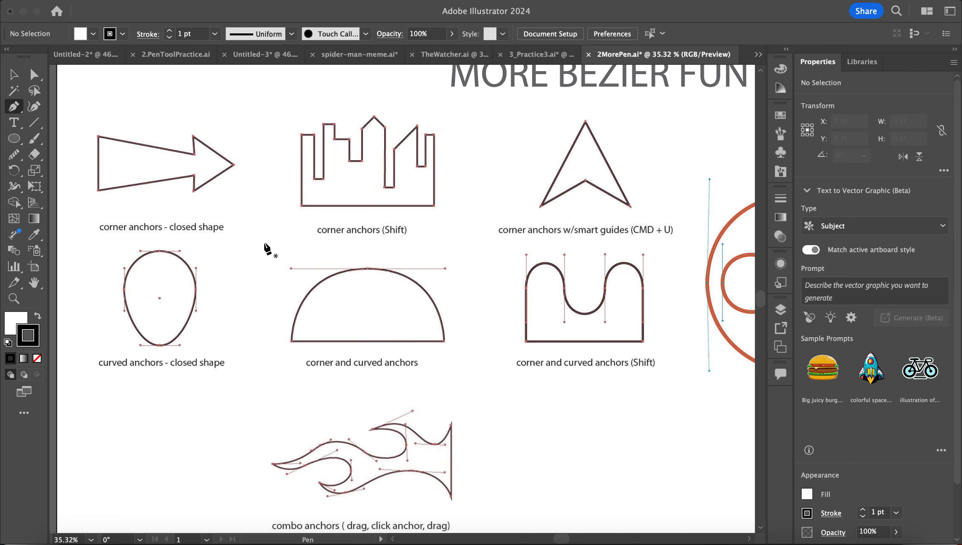
scroll(166, 272, "up", 1)
scroll(167, 273, "up", 5)
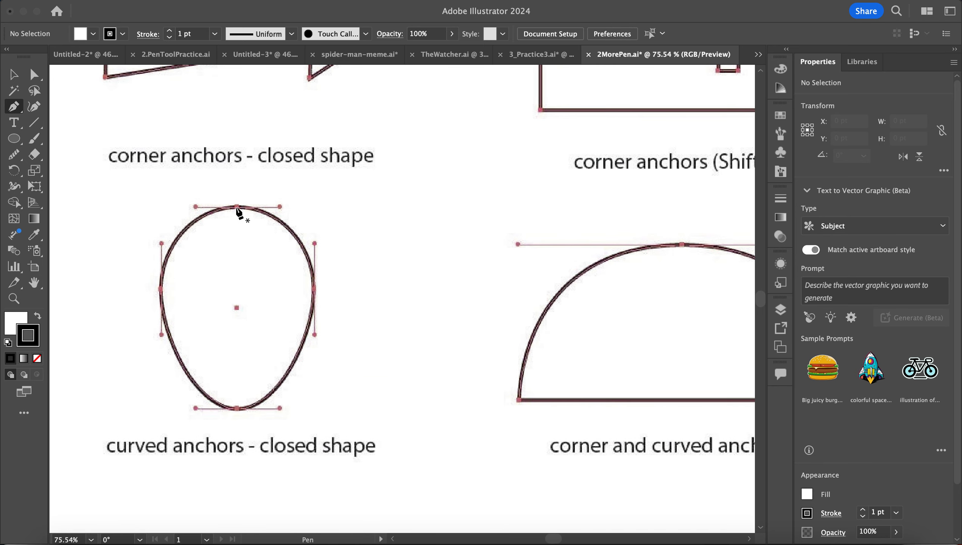
- Start the egg tracing with anchors at its top and right points
left_click(280, 208)
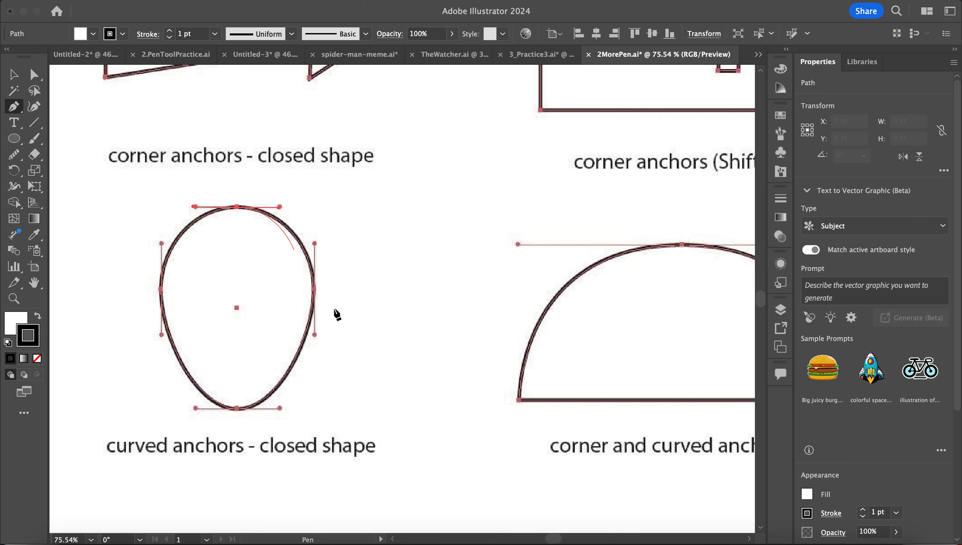
scroll(335, 316, "down", 2)
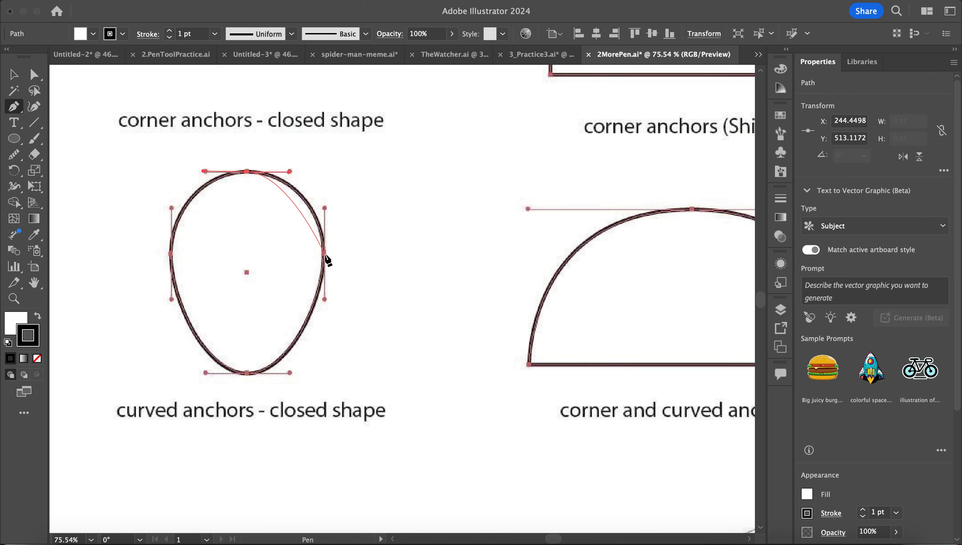
left_click(324, 301, "super")
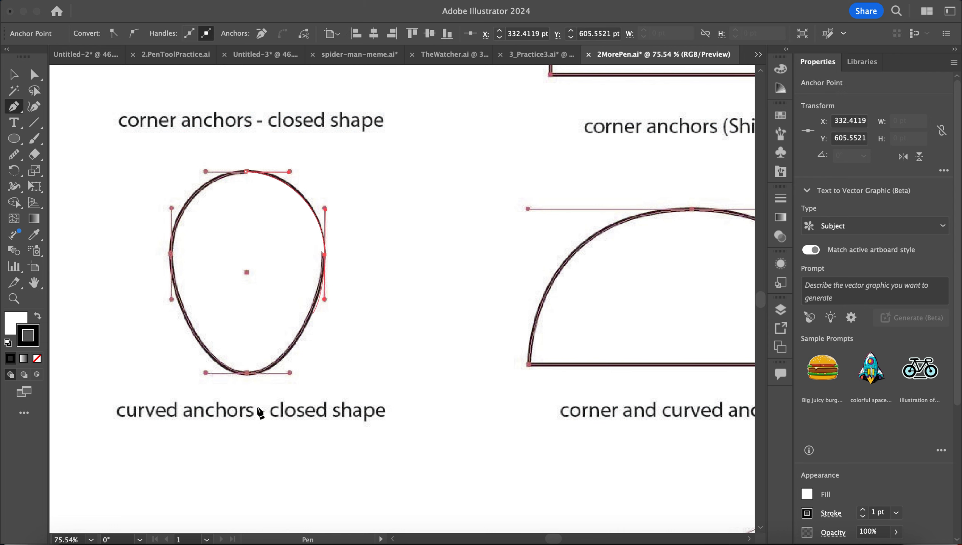
- Set the path's fill to None and its stroke to red hex f70847
left_click(11, 324)
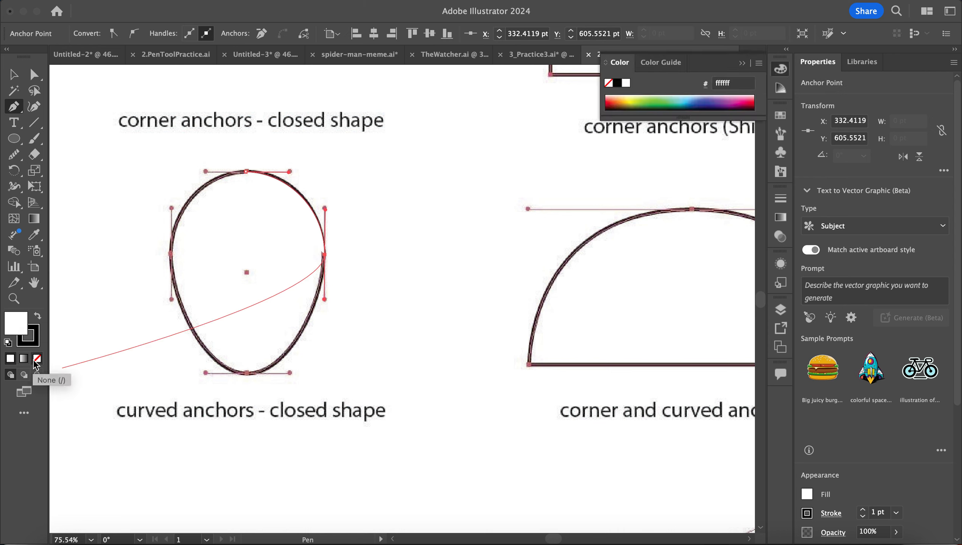
left_click(36, 360)
left_click(37, 339)
double_click(37, 340)
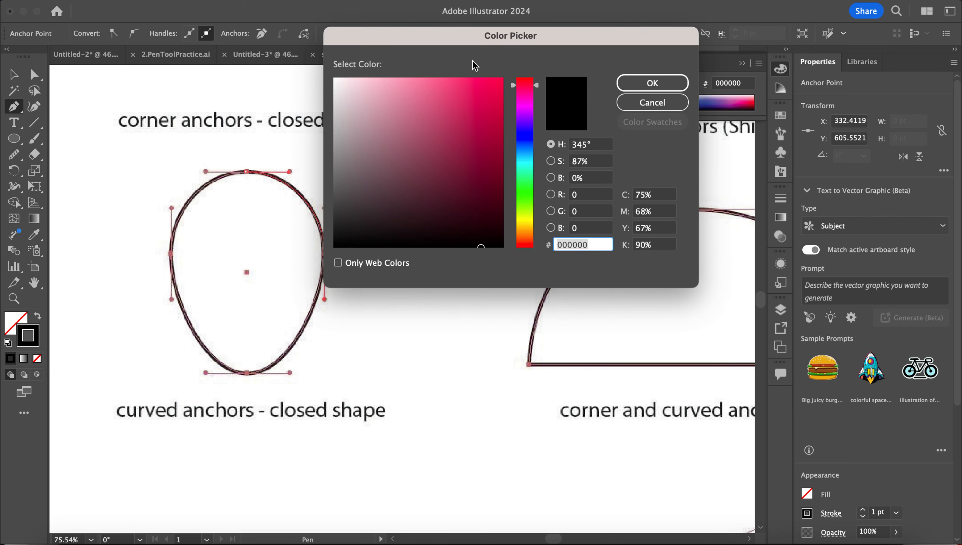
type("f70847")
key("Tab")
key("Return")
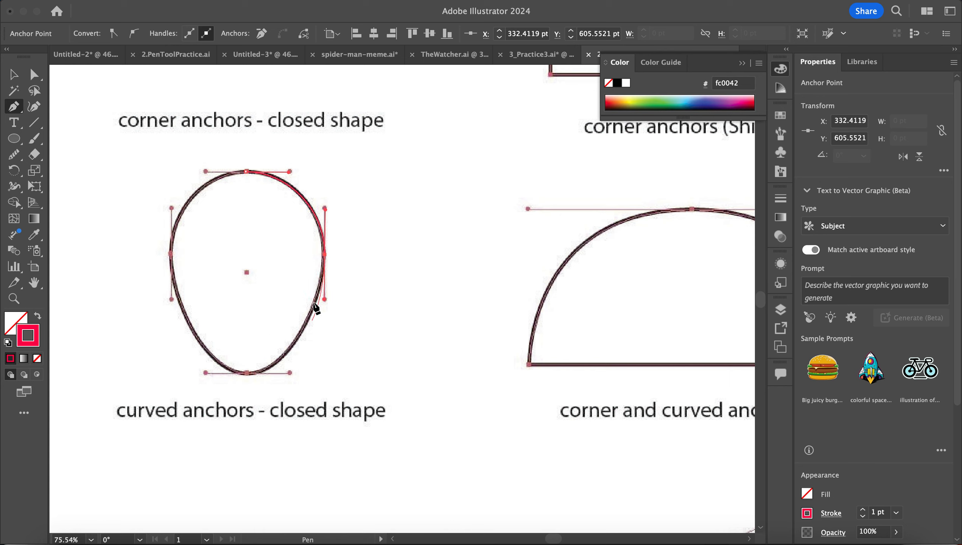
- Add smooth anchors at the egg's bottom and left, close at the top, and refine that curve
left_click_drag(247, 373, 203, 376)
left_click_drag(171, 256, 172, 212)
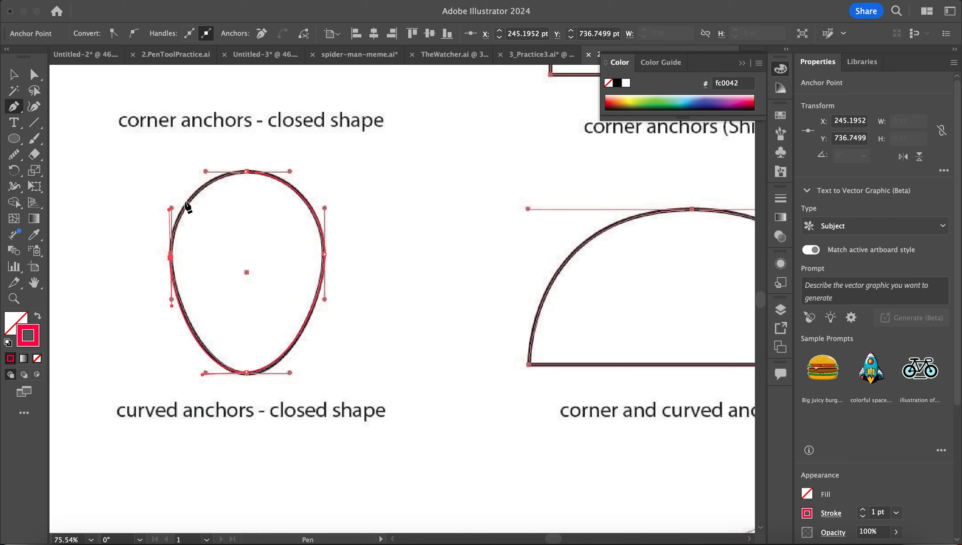
left_click(247, 173)
left_click_drag(284, 175, 285, 177)
scroll(490, 282, "down", 4)
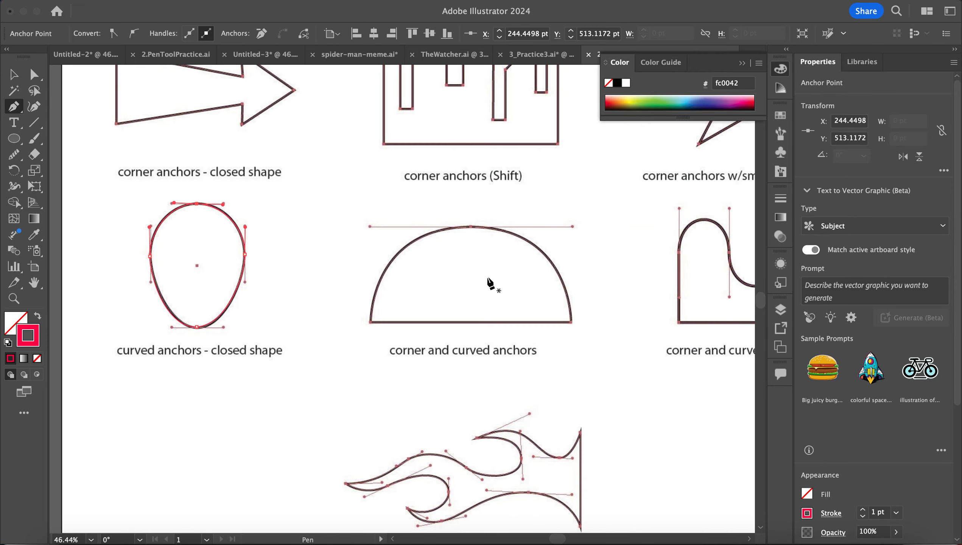
- Trace the dome from its bottom-right corner along the straight base, over the curved top, closing at the start
scroll(490, 282, "down", 2)
scroll(490, 283, "right", 3)
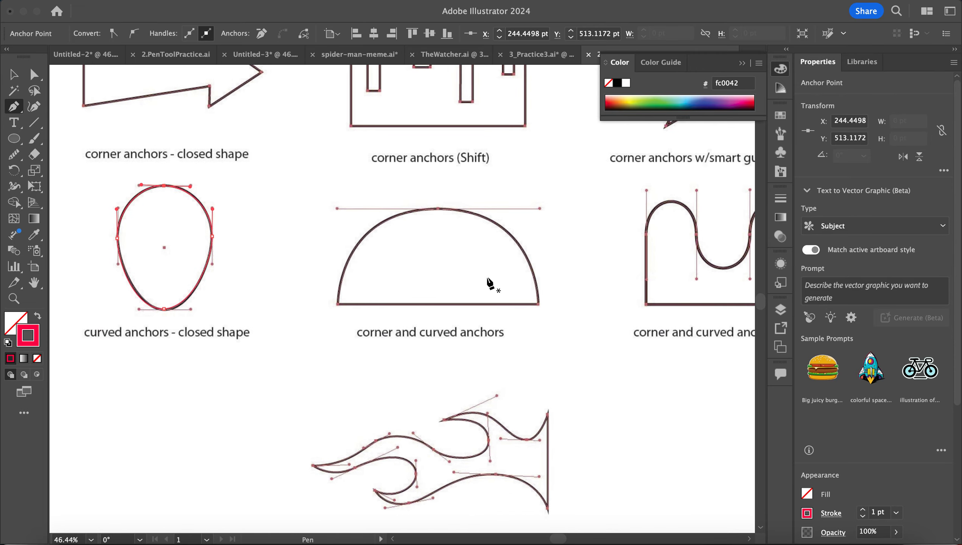
left_click(538, 305)
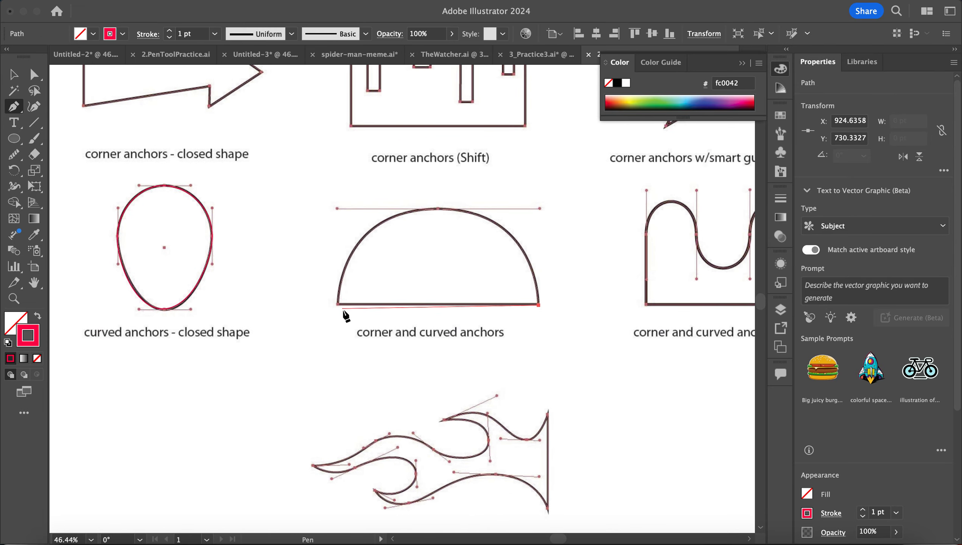
left_click(338, 305)
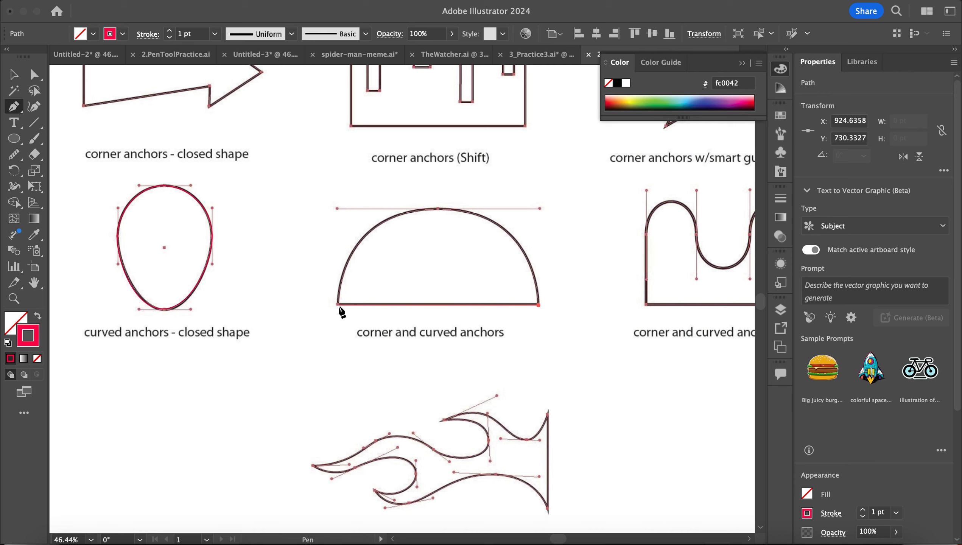
left_click_drag(437, 210, 538, 213)
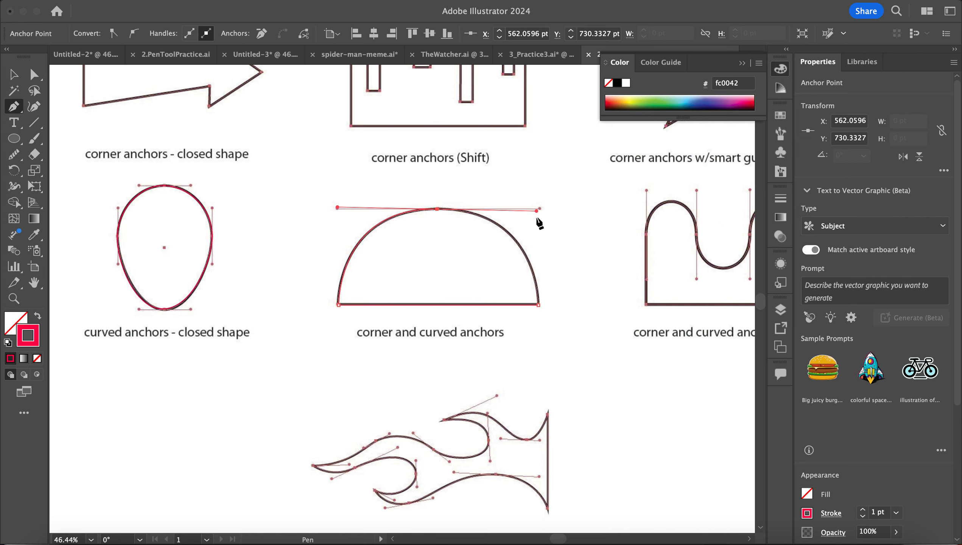
left_click_drag(538, 305, 539, 321)
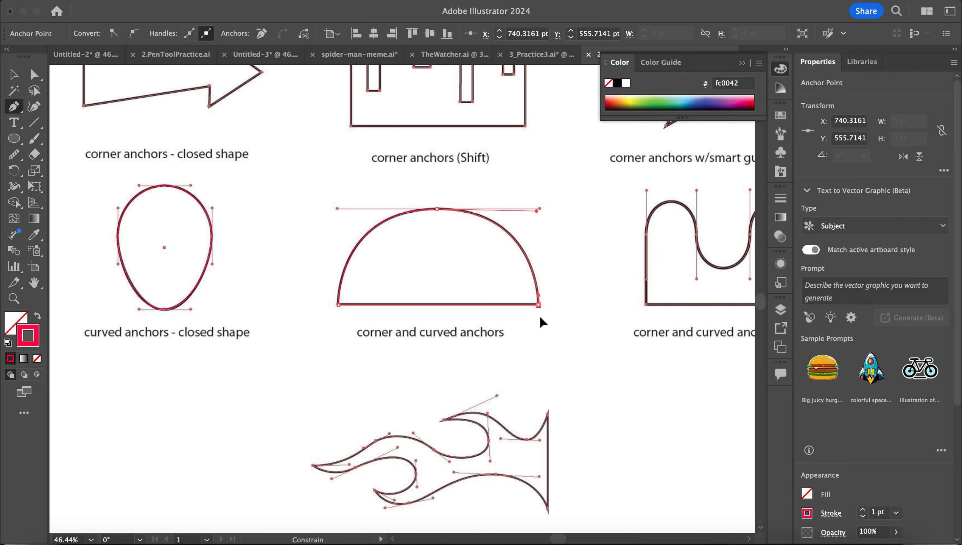
- Move to the arches template and cancel the stray unfinished path point
scroll(526, 281, "right", 10)
scroll(534, 248, "up", 6)
scroll(455, 340, "down", 5)
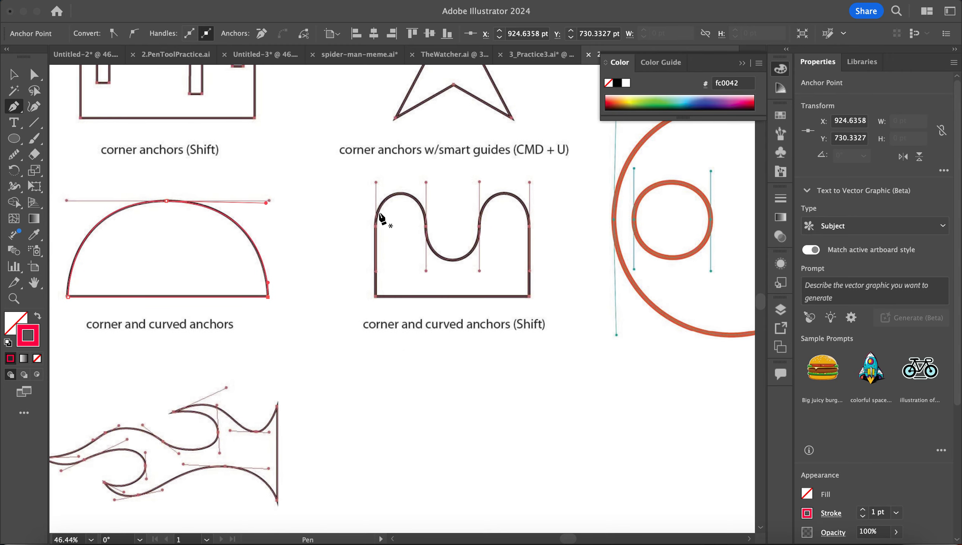
scroll(374, 248, "up", 3)
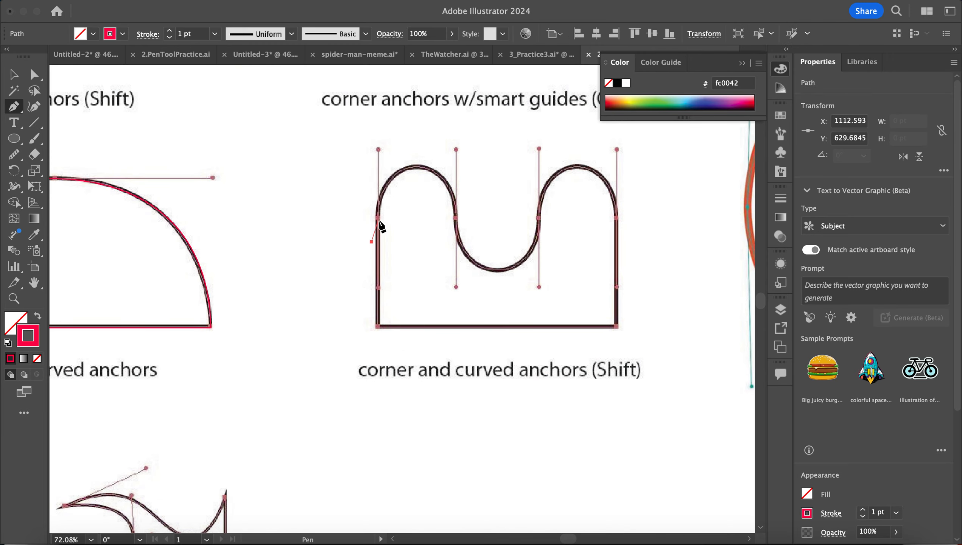
key("Escape")
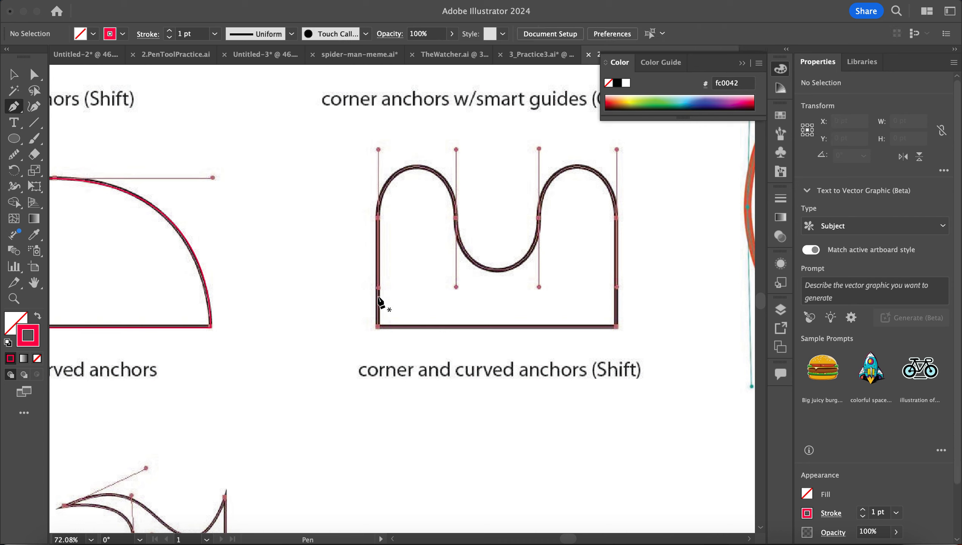
- Trace the double arch with corner anchors at the base and smooth anchors up each side, closing at the start
left_click(378, 327)
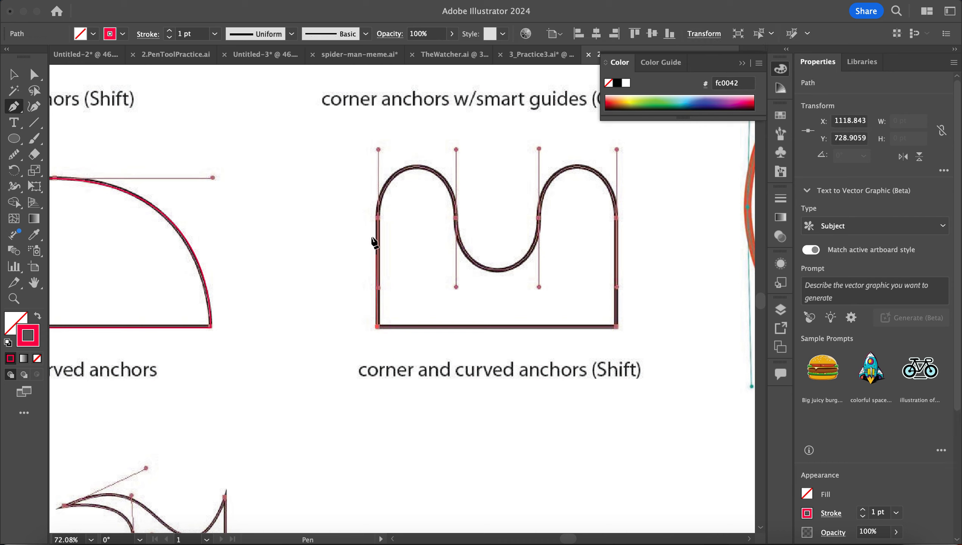
left_click_drag(379, 219, 379, 153)
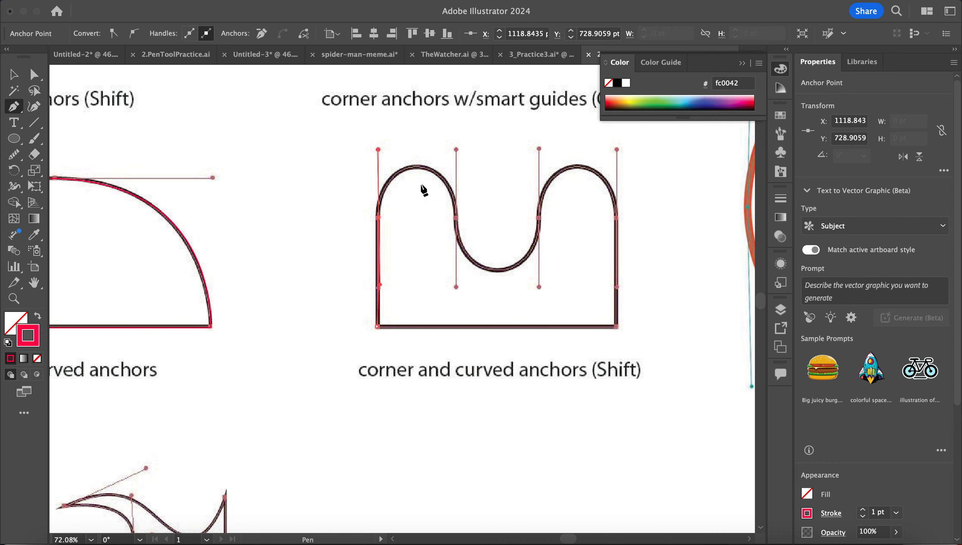
left_click_drag(456, 218, 459, 291)
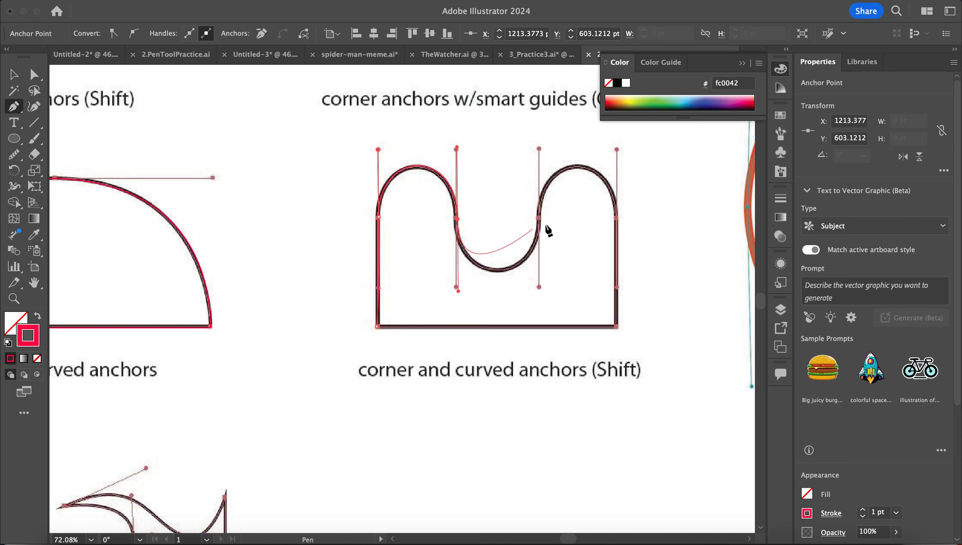
left_click_drag(539, 219, 540, 150)
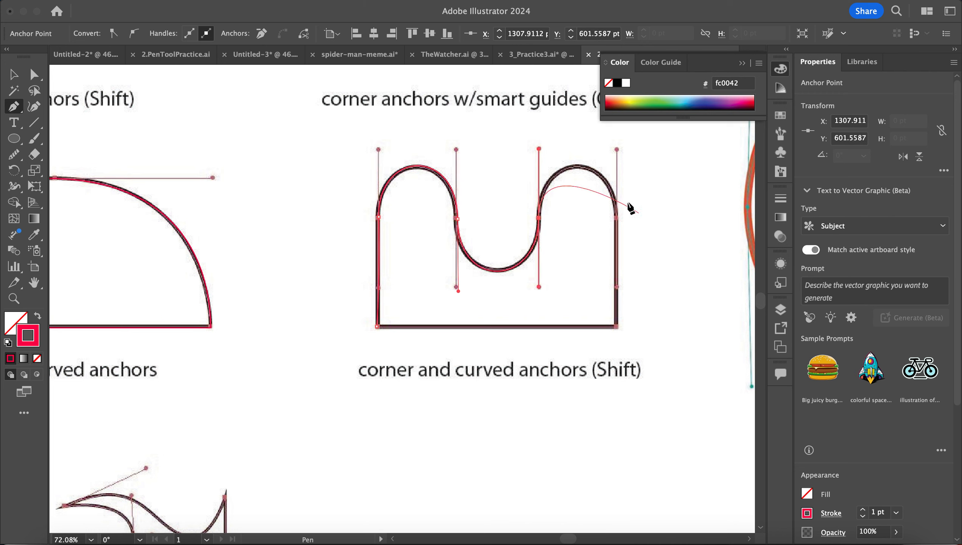
mouse_move(616, 218)
left_mouse_down()
mouse_move(626, 271)
mouse_move(617, 282)
left_mouse_up()
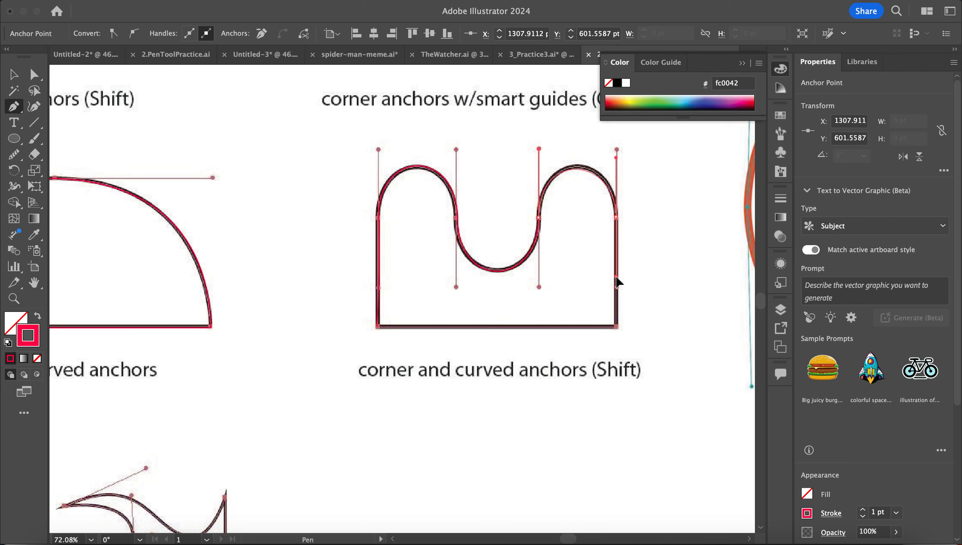
left_click(616, 327)
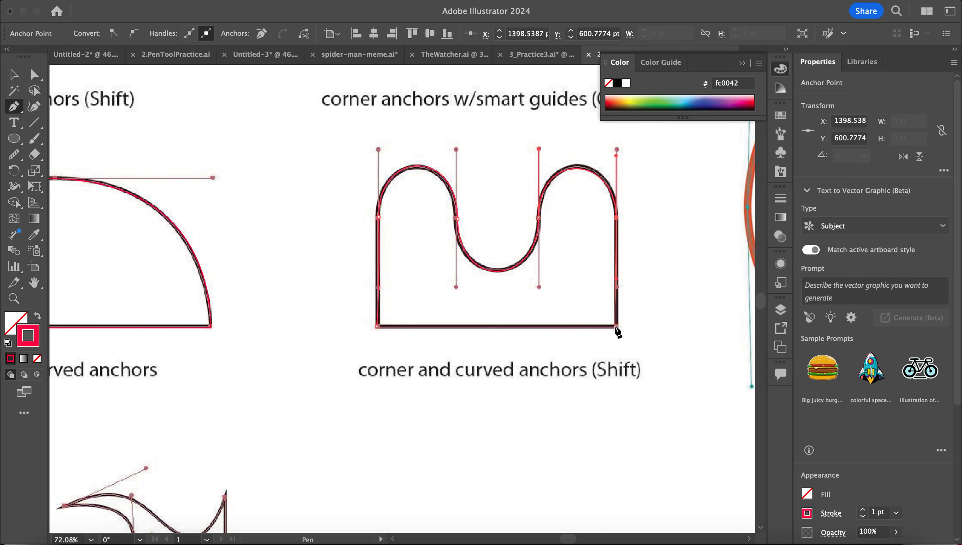
left_click(379, 328)
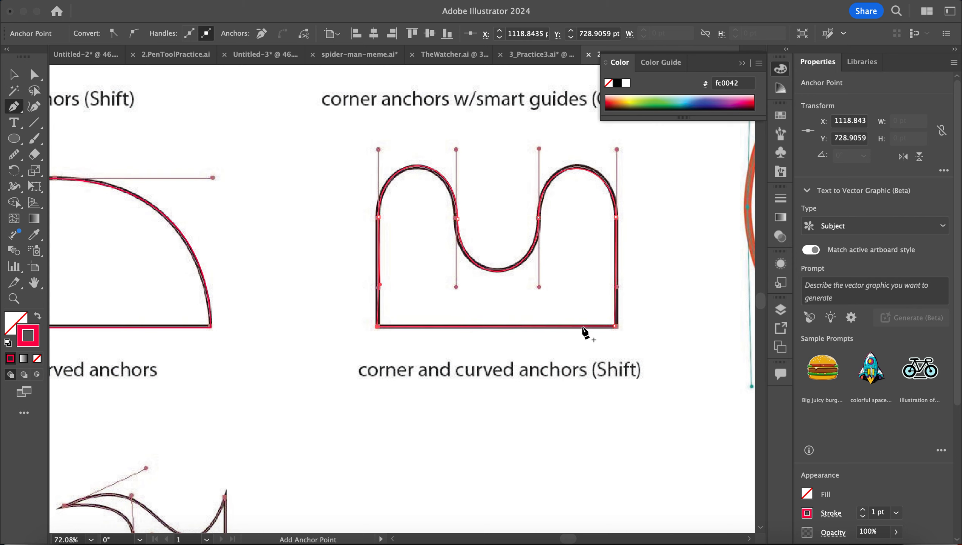
scroll(584, 333, "down", 5)
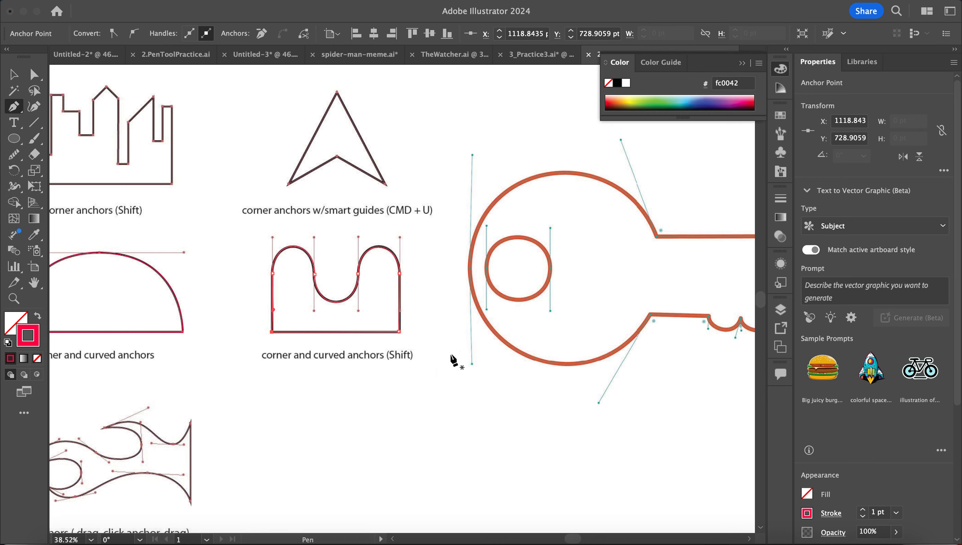
- Zoom to the key and continue the path from the shaft top's right-end anchor
scroll(266, 419, "right", 10)
scroll(267, 419, "down", 1)
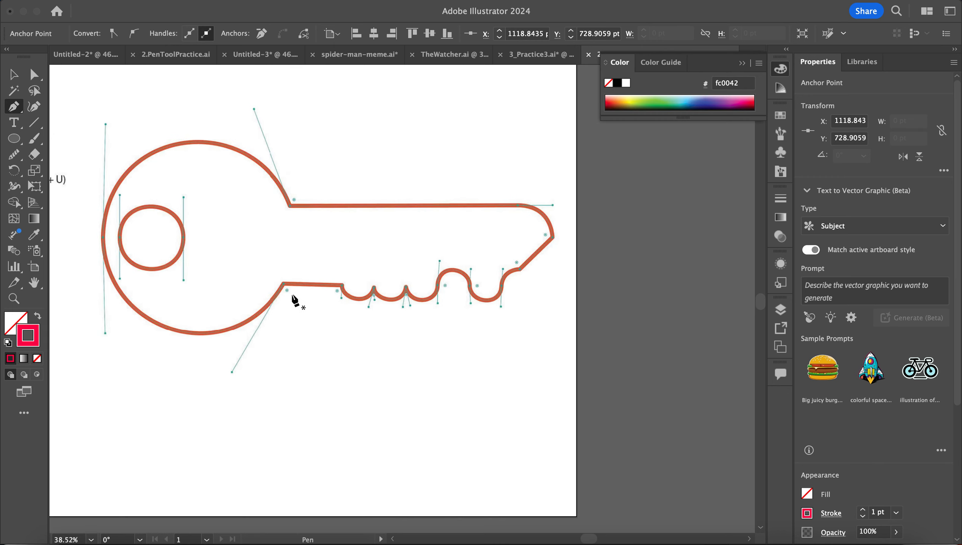
scroll(334, 211, "up", 3)
scroll(335, 210, "left", 5)
scroll(335, 210, "down", 1)
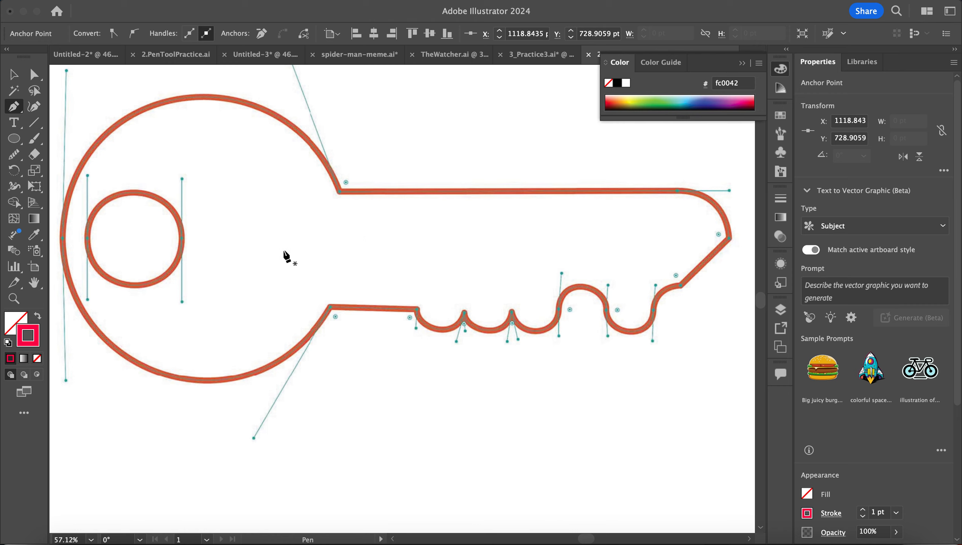
left_click(340, 197)
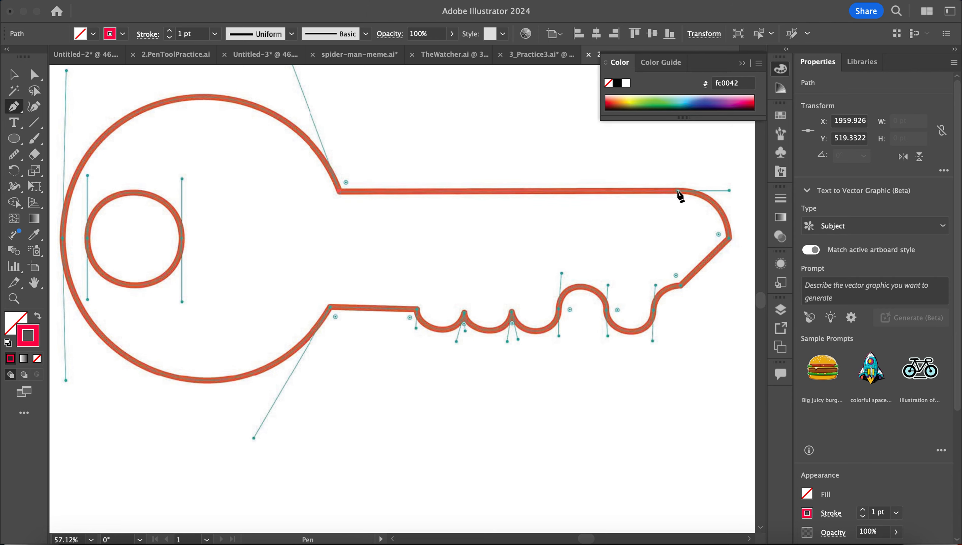
left_click(729, 191, "super")
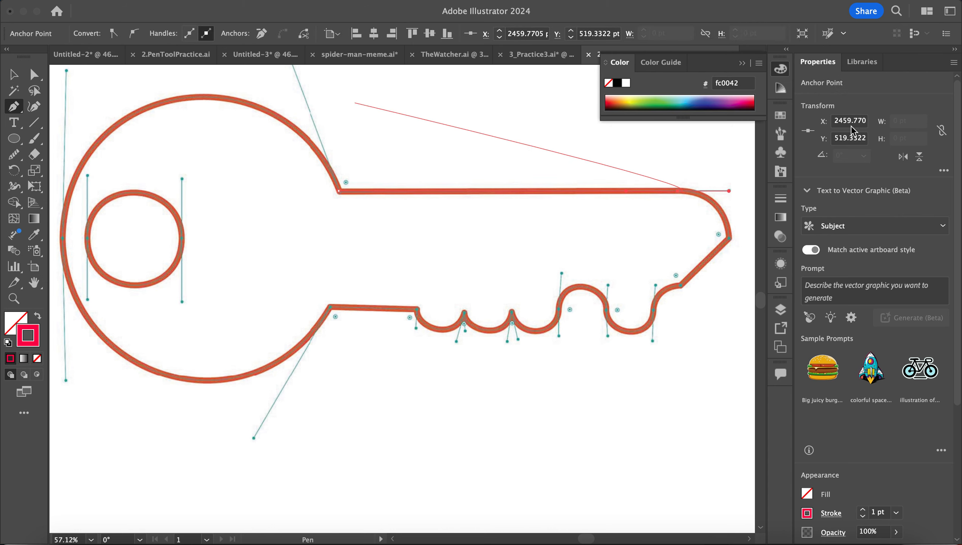
scroll(693, 297, "down", 3)
scroll(694, 296, "right", 4)
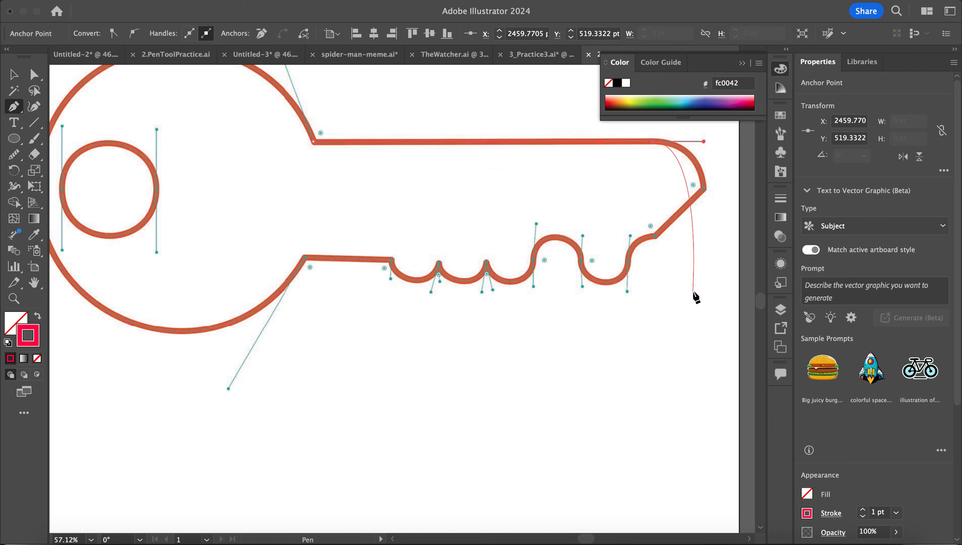
scroll(695, 297, "up", 3)
scroll(695, 297, "left", 1)
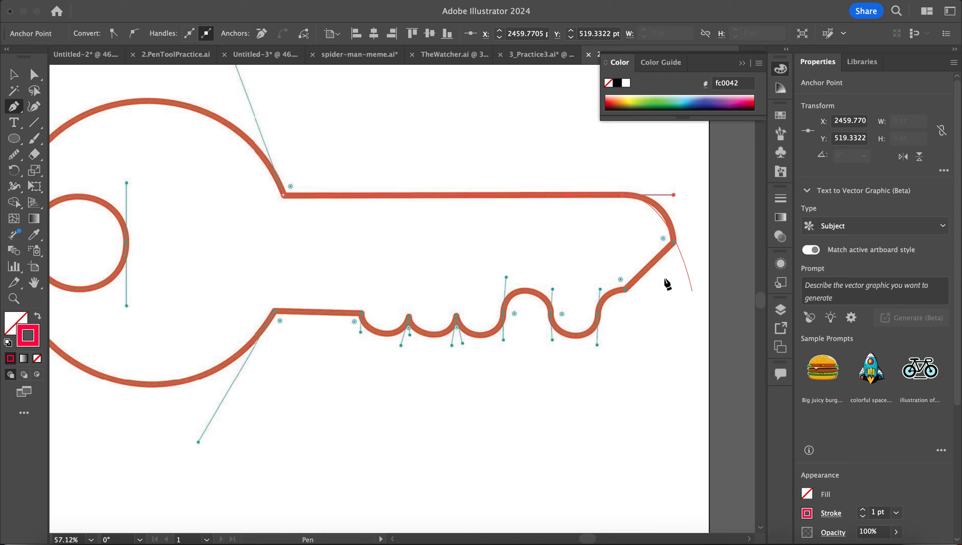
- Trace down the key's tip and into the first tooth bumps with corner and smooth anchors
left_click(675, 243)
left_click(624, 290)
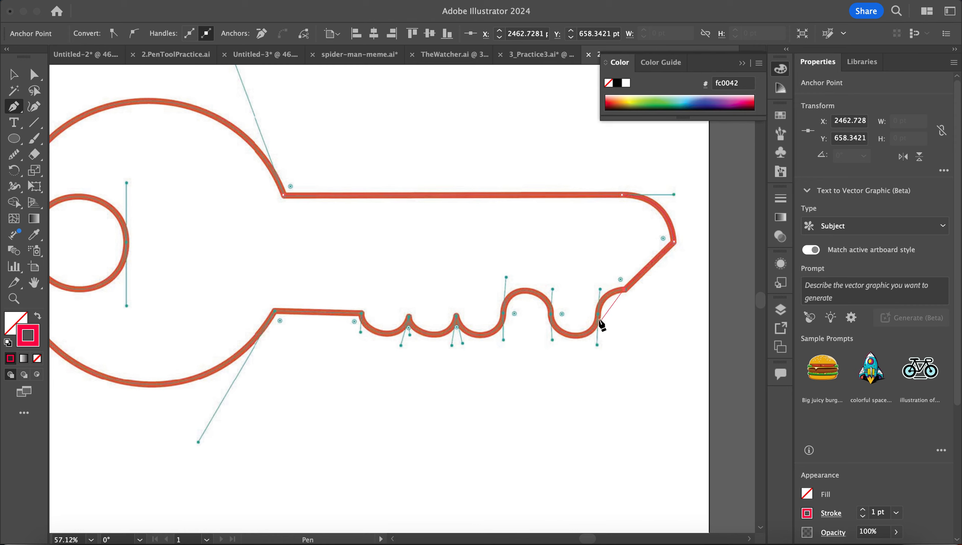
left_click_drag(599, 315, 599, 335)
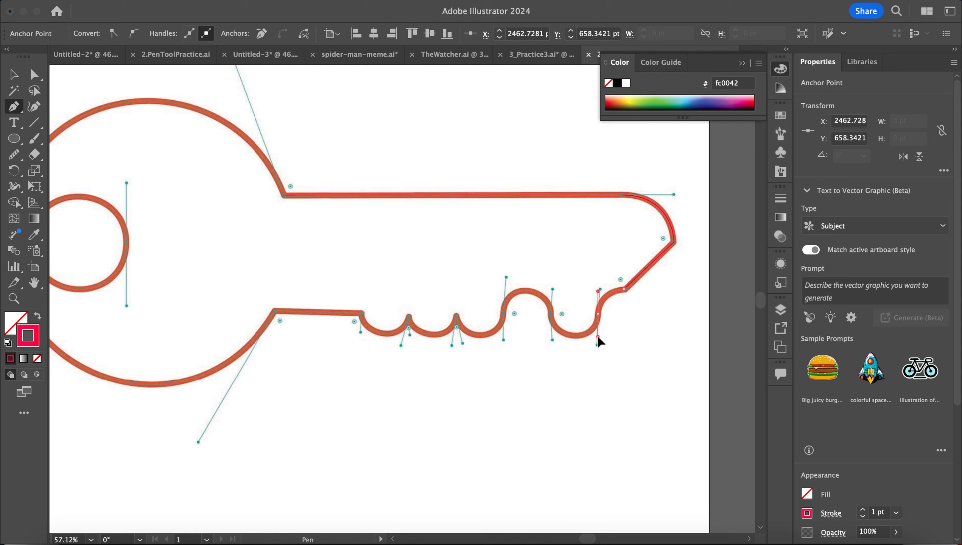
left_click_drag(598, 339, 598, 338)
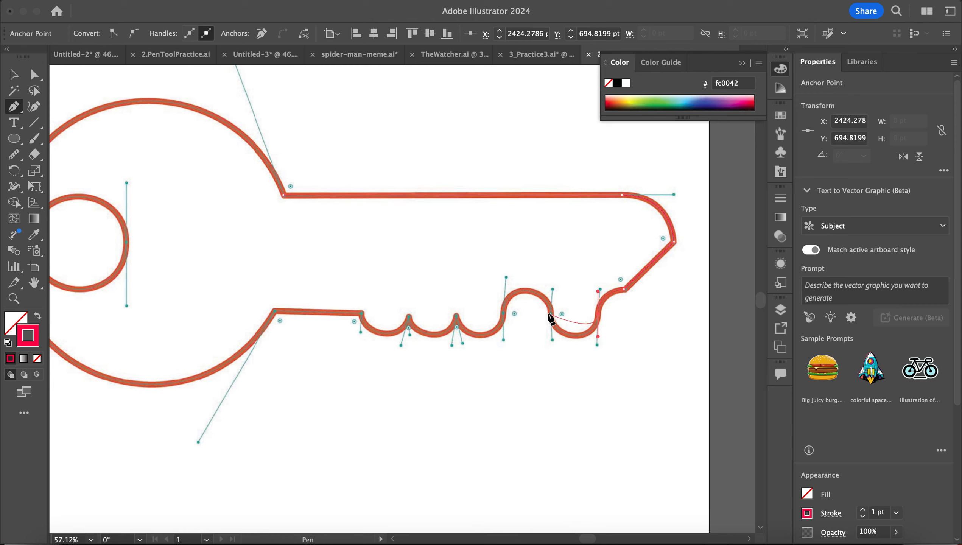
left_click_drag(552, 316, 552, 294)
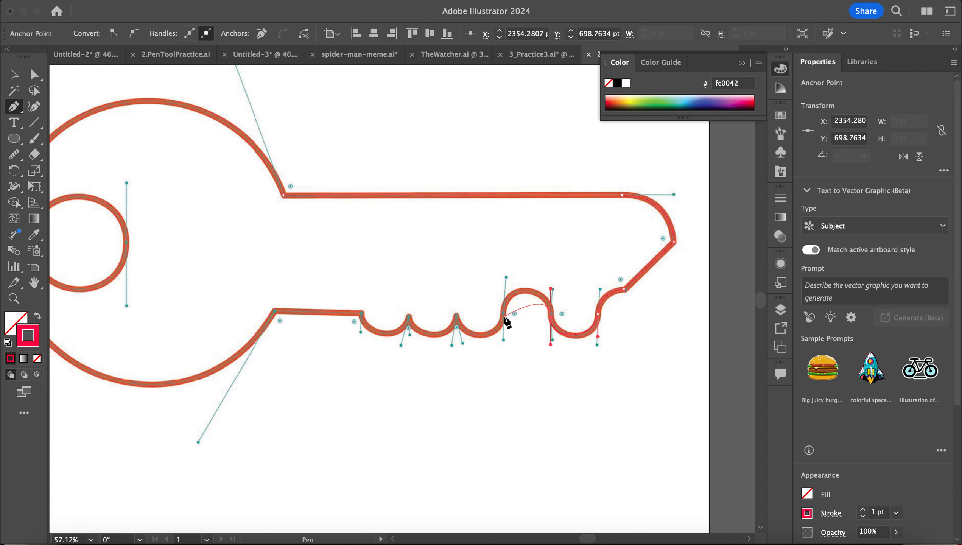
left_click_drag(504, 312, 502, 346)
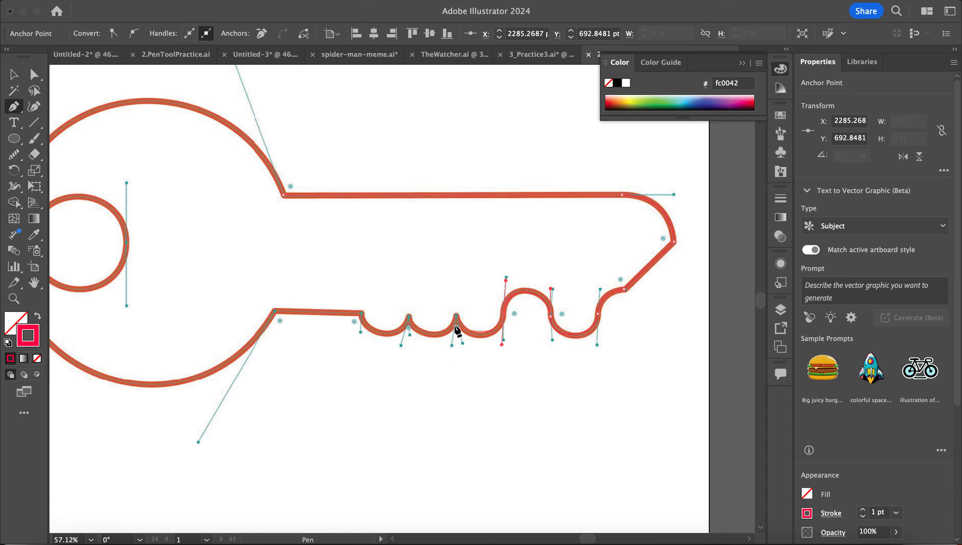
- Continue through the remaining tooth peaks and bumps to the shaft's lower-left corner
left_click_drag(457, 319, 450, 299)
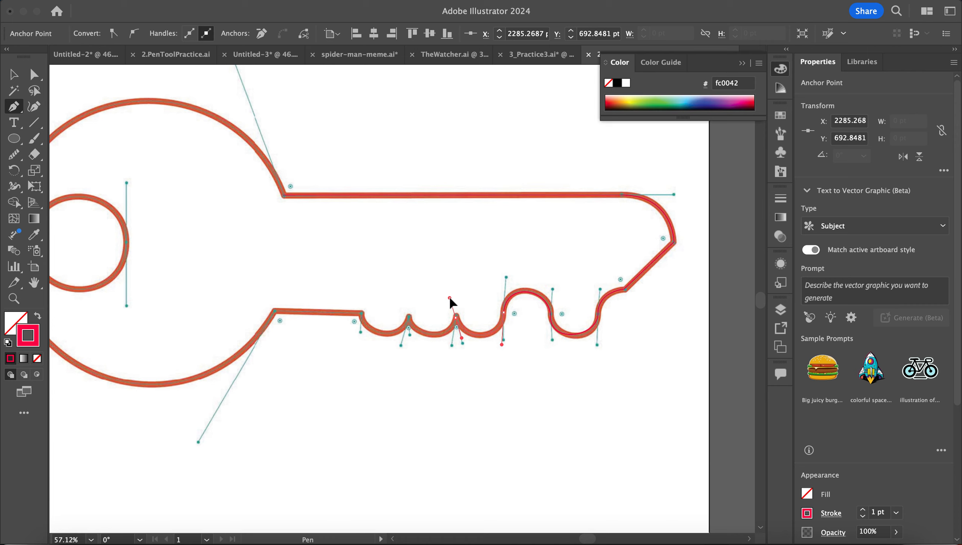
left_click(453, 348)
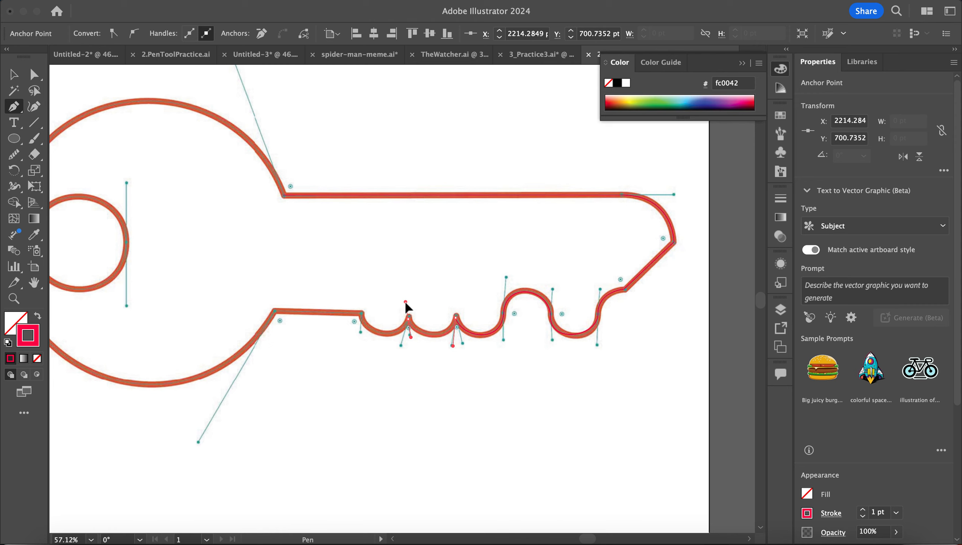
left_click(401, 348)
left_click_drag(362, 314, 365, 297)
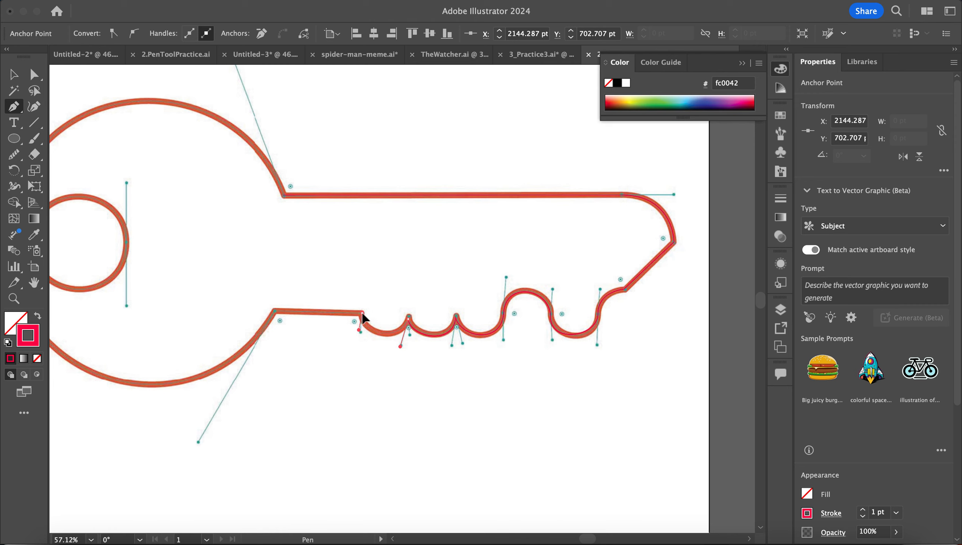
left_click(363, 315)
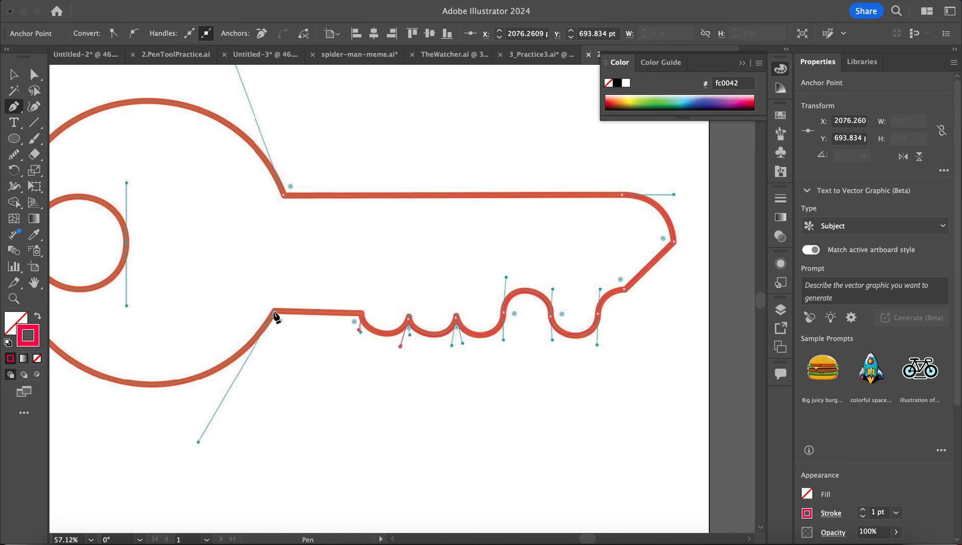
left_click(275, 311)
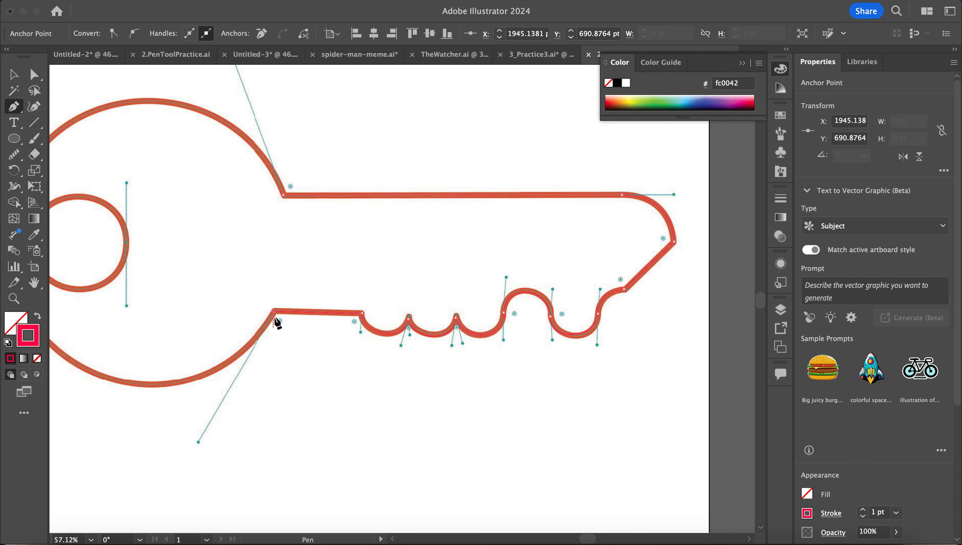
- Curve the key path around the round head and close it at the head's top corner
scroll(200, 384, "left", 5)
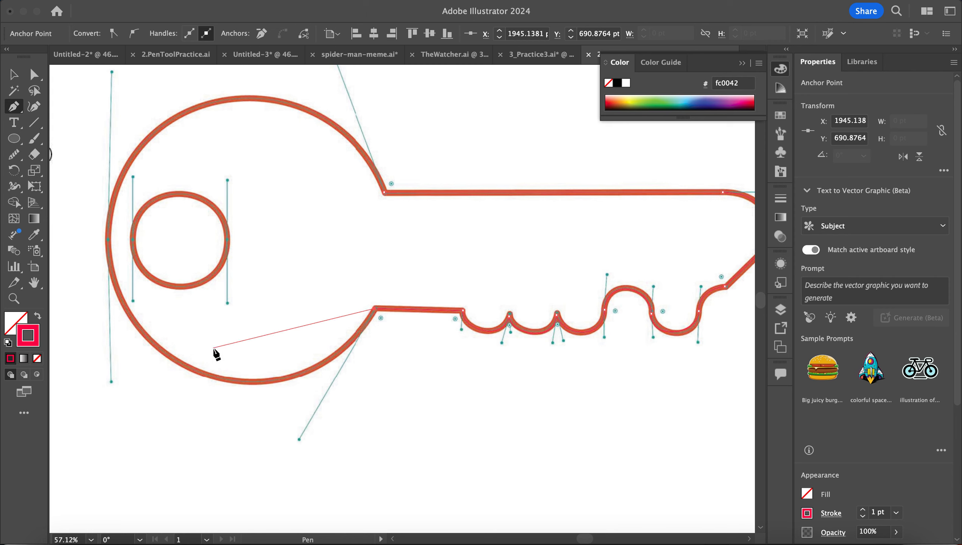
left_click(375, 313, "super")
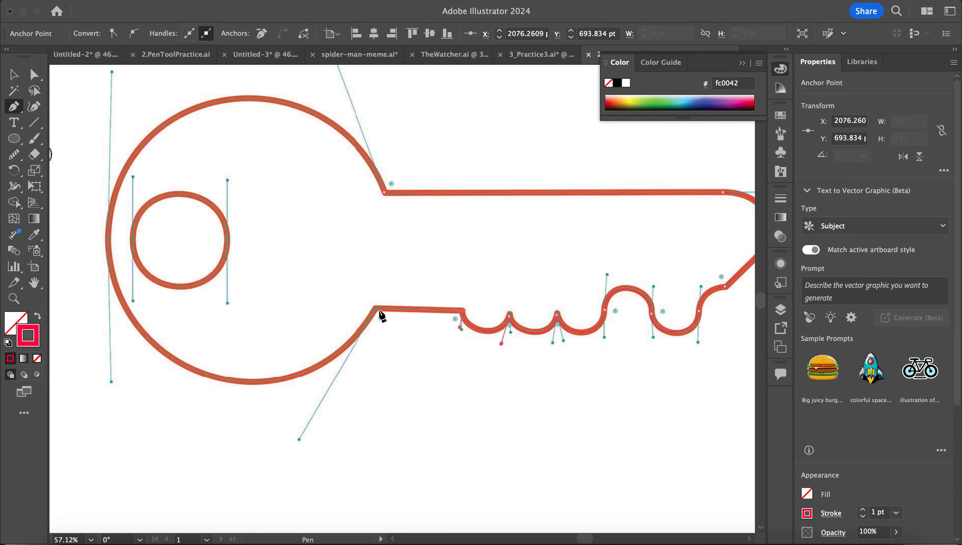
left_click(377, 313, "super")
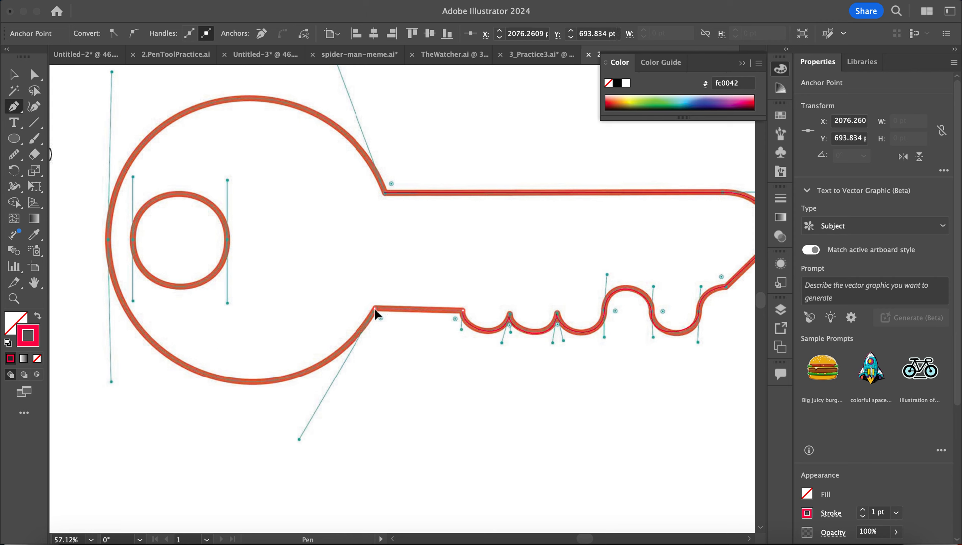
left_click_drag(377, 314, 301, 441)
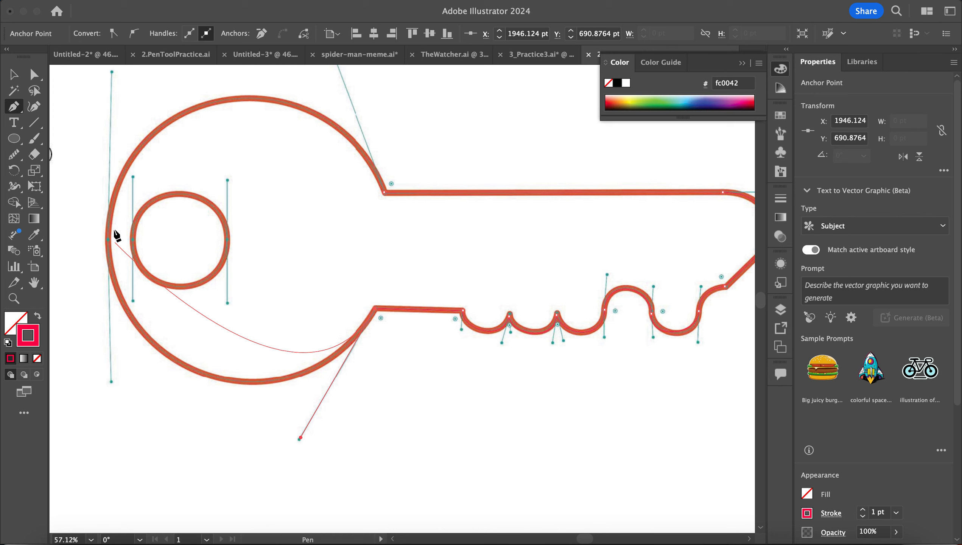
scroll(150, 279, "left", 5)
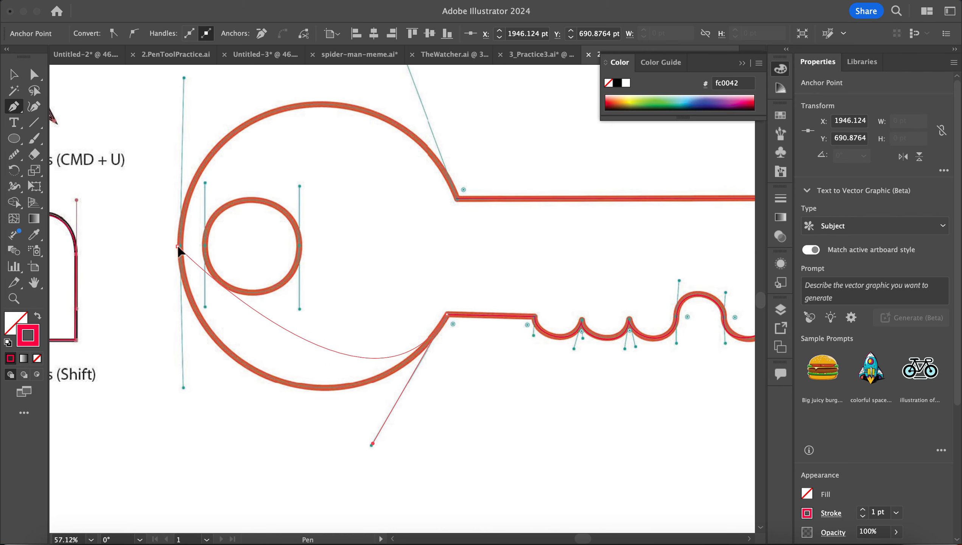
left_click_drag(178, 246, 184, 80)
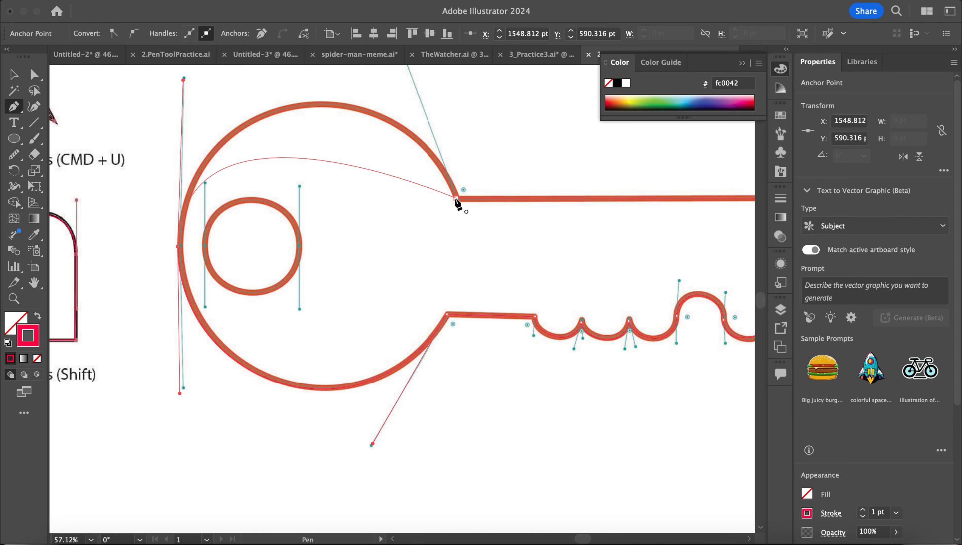
left_click_drag(456, 198, 522, 358)
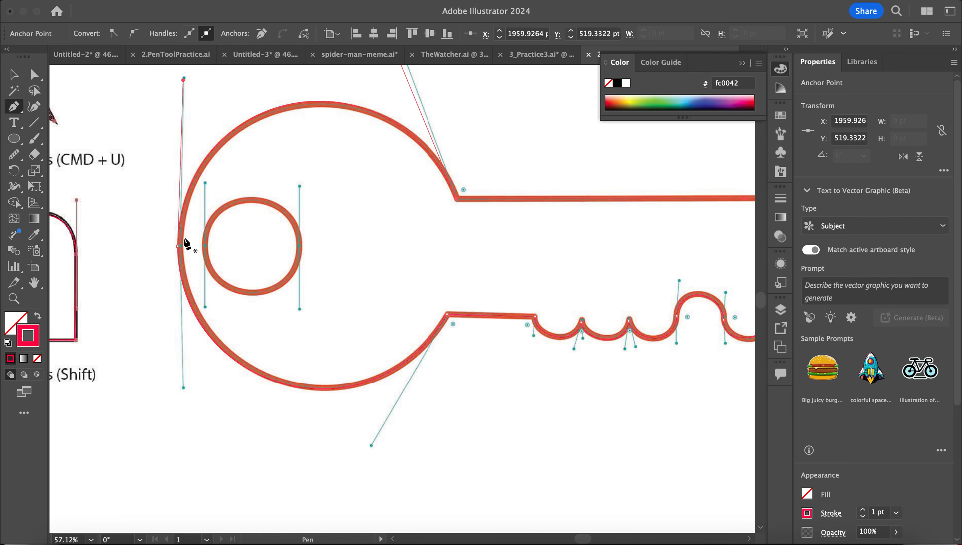
left_click(14, 137)
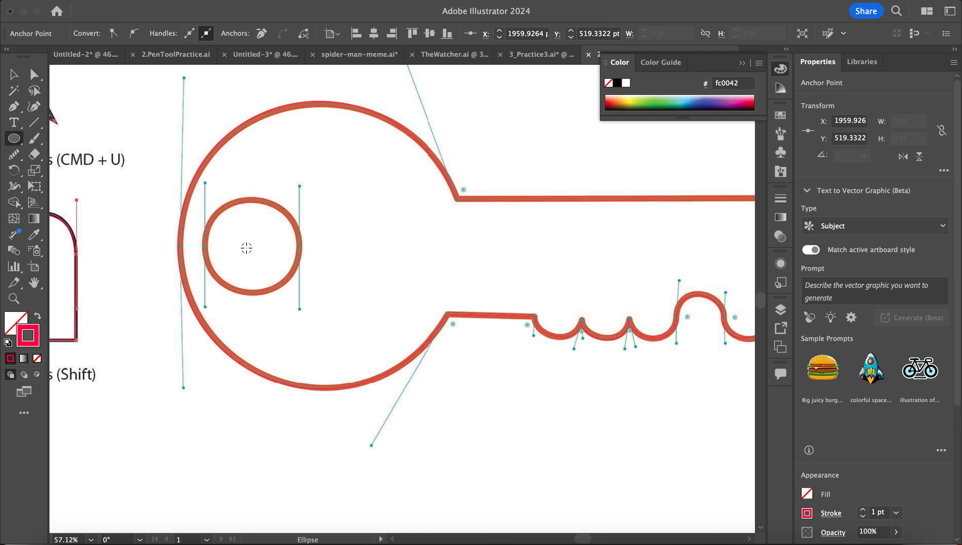
- Draw a blue-filled circle over the key's hole and nudge it into place
left_click_drag(250, 247, 273, 293)
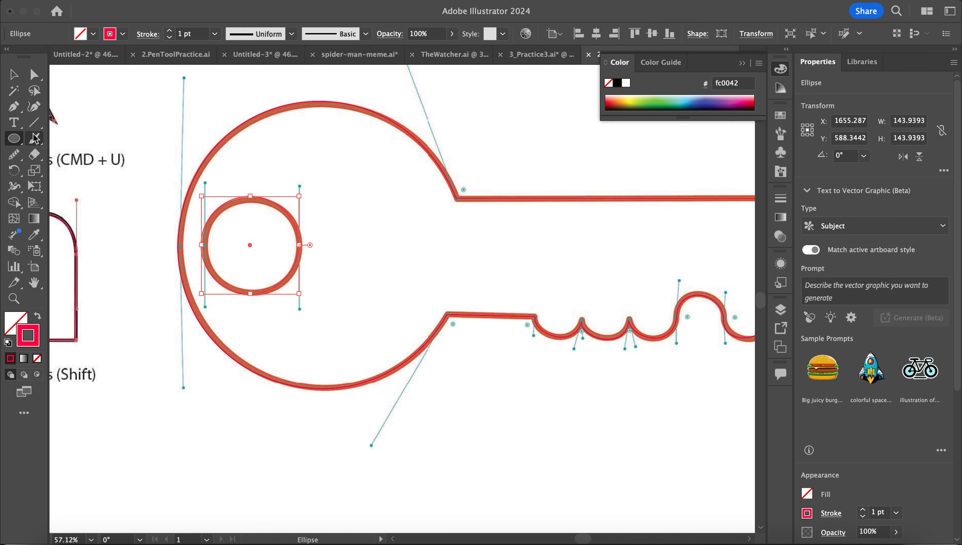
double_click(14, 324)
left_click(525, 137)
left_click(483, 93)
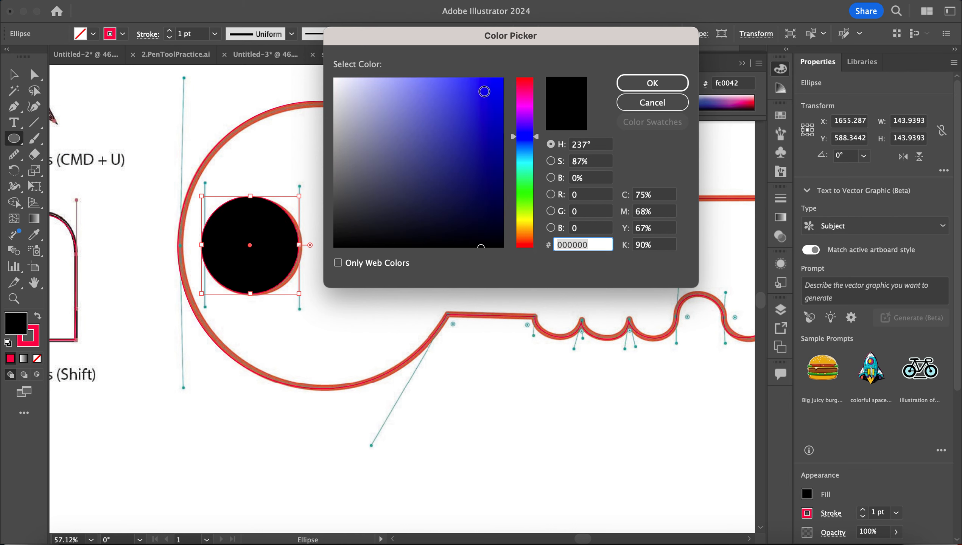
left_click(666, 82)
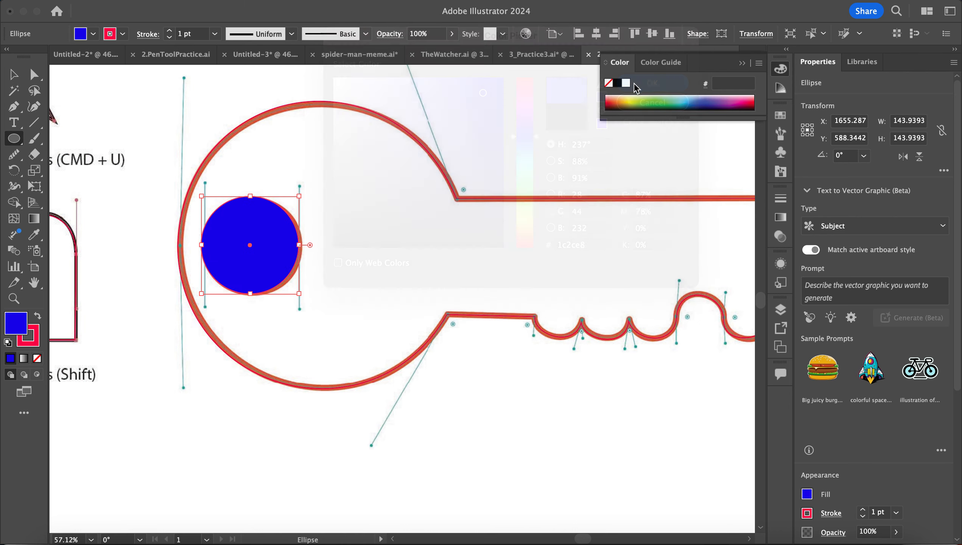
left_click(19, 77)
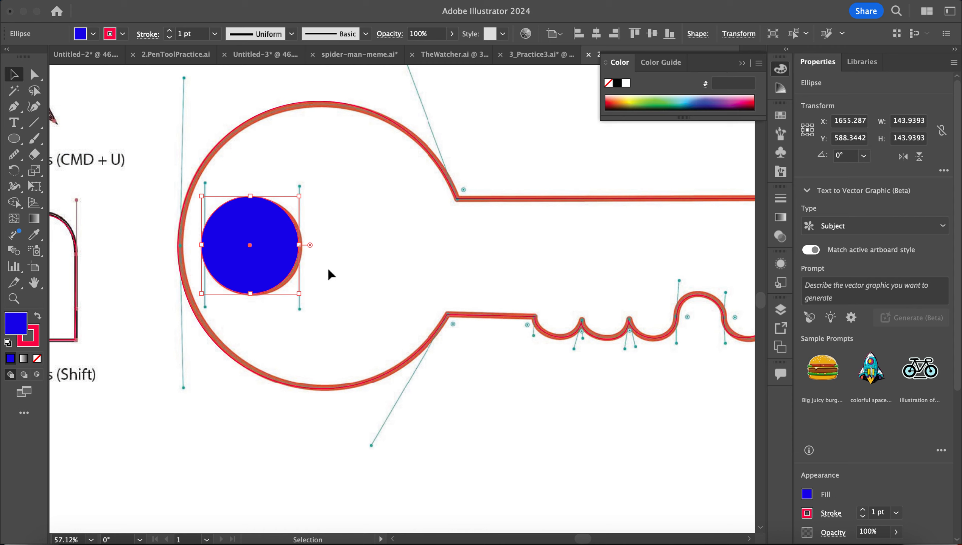
left_click_drag(286, 267, 290, 269)
- Fill the key outline with teal 2ad8aa
left_click(317, 103)
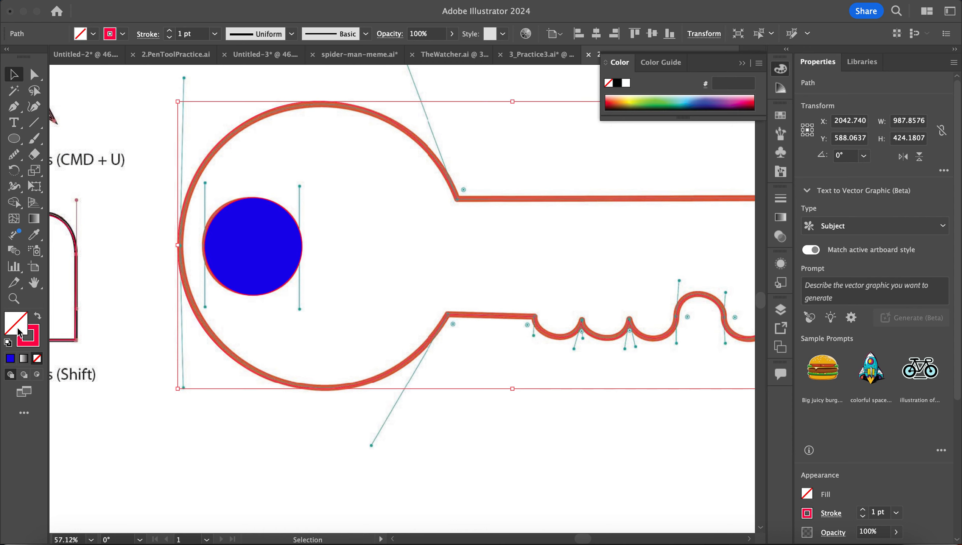
double_click(14, 328)
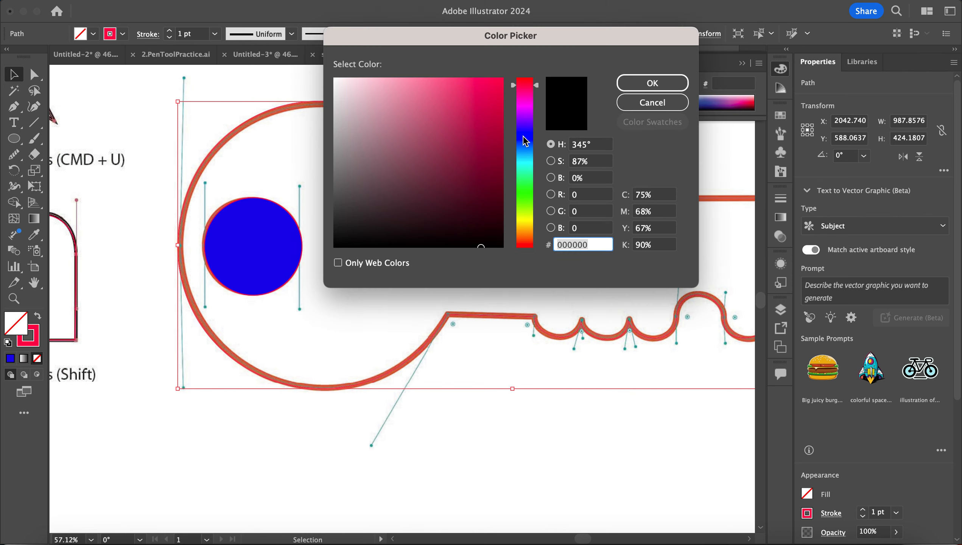
left_click(523, 170)
left_click(468, 109)
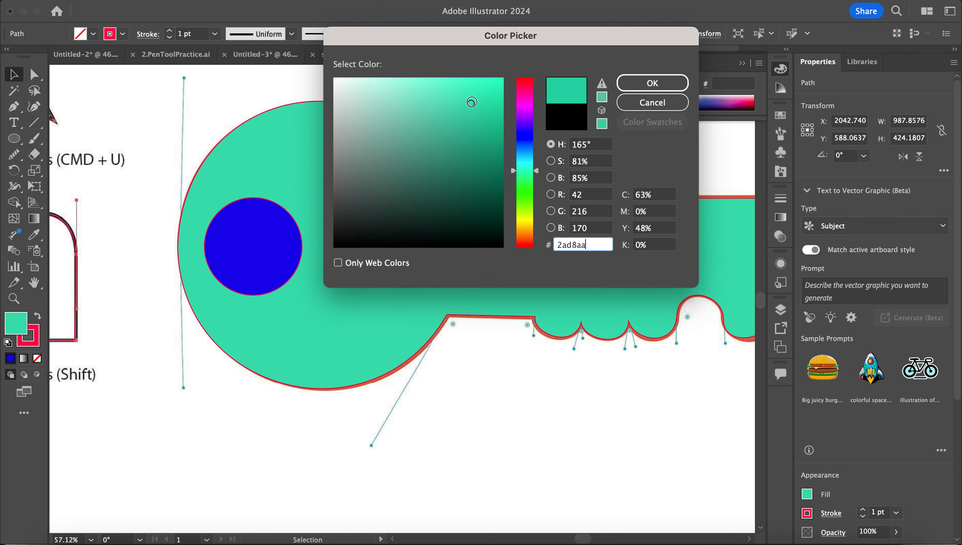
left_click(649, 83)
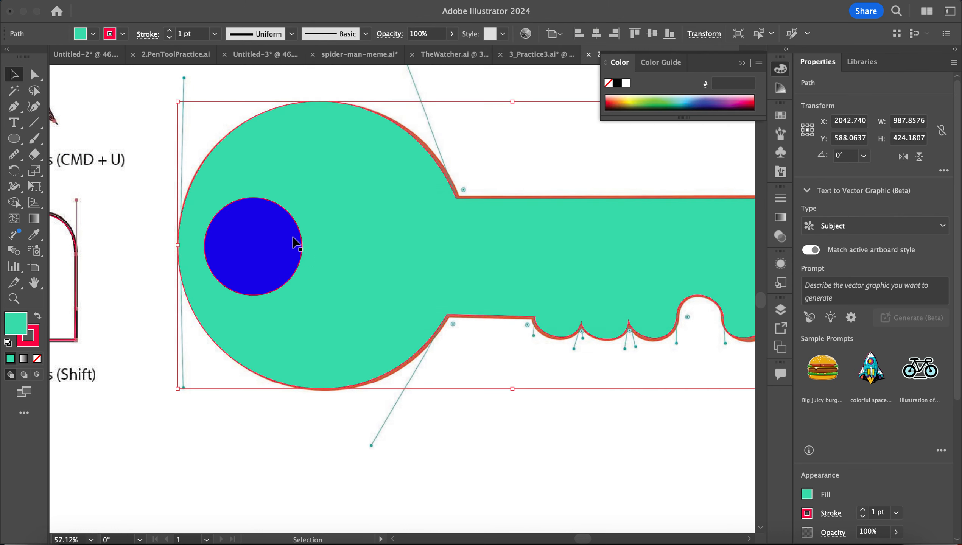
- Select key and circle, then remove the circle region with Shape Builder to punch the hole
left_click(267, 255, "shift")
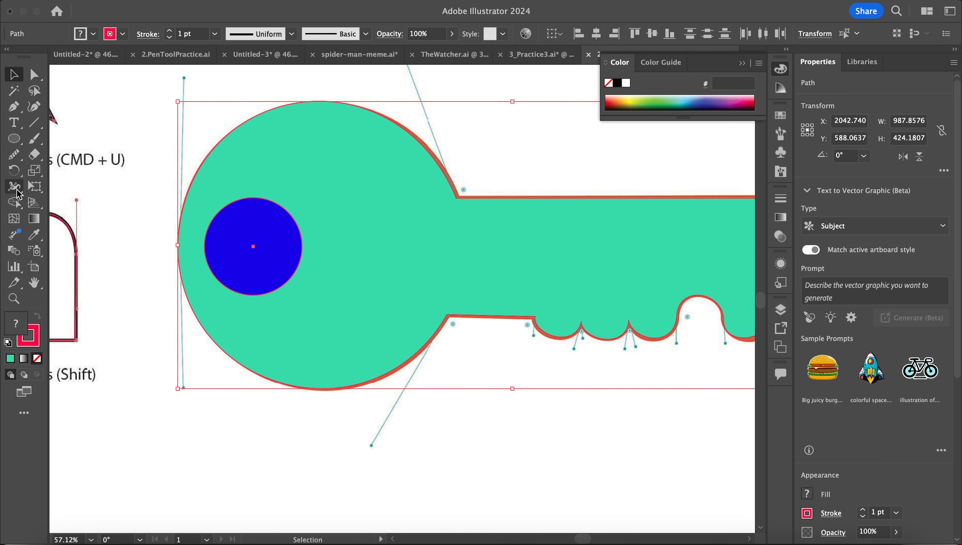
left_click(13, 203)
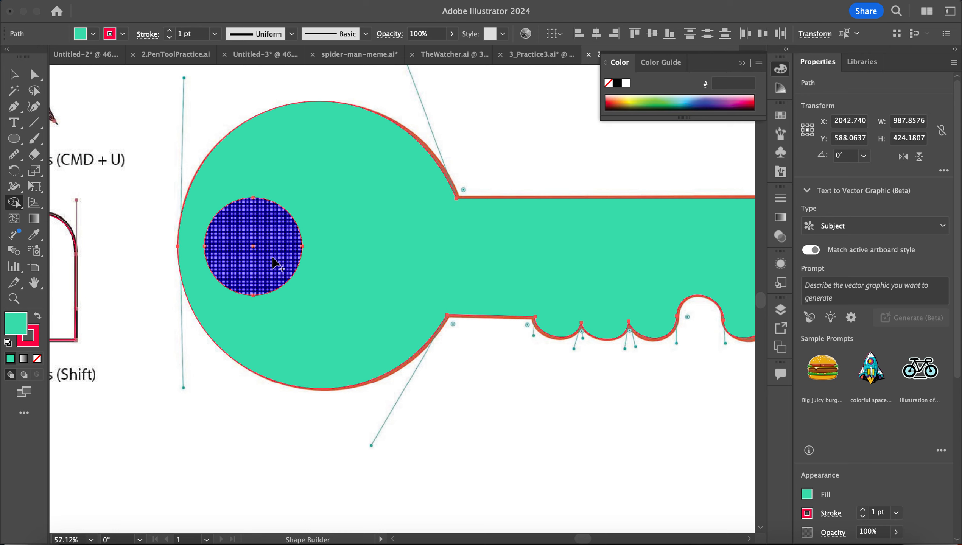
left_click(293, 253, "alt")
- Zoom to the flame template and set the fill to None for outline tracing
key("v")
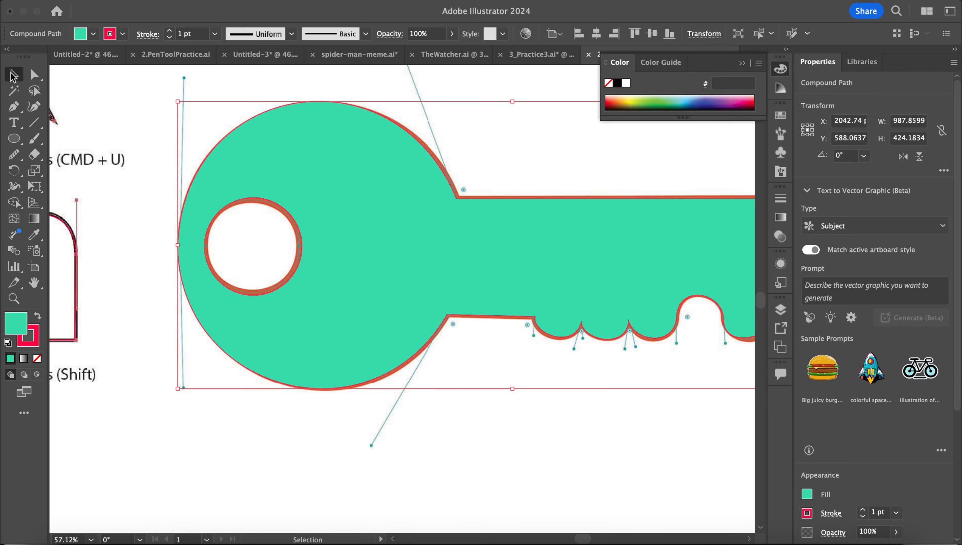
scroll(191, 251, "down", 5)
scroll(191, 251, "left", 5)
scroll(191, 252, "down", 5)
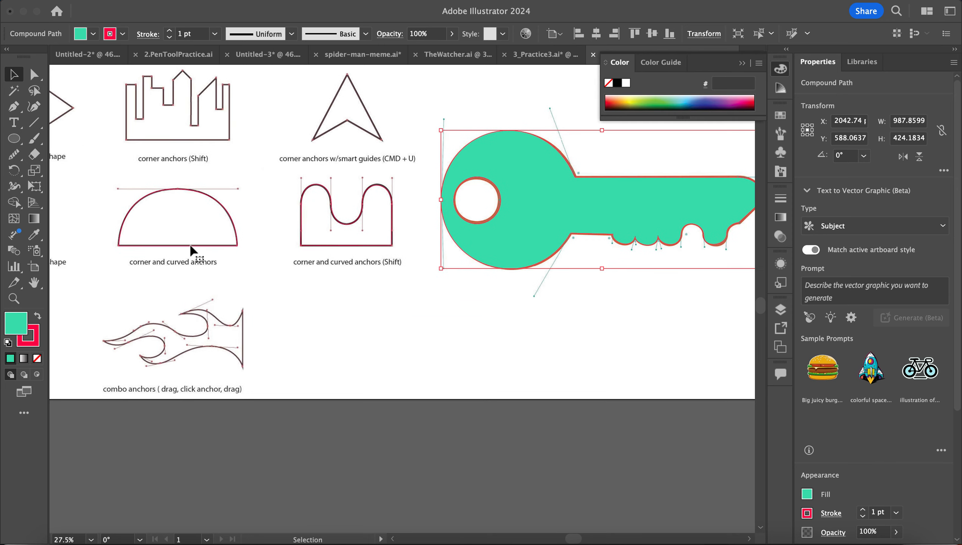
scroll(191, 252, "down", 3)
scroll(229, 237, "down", 4)
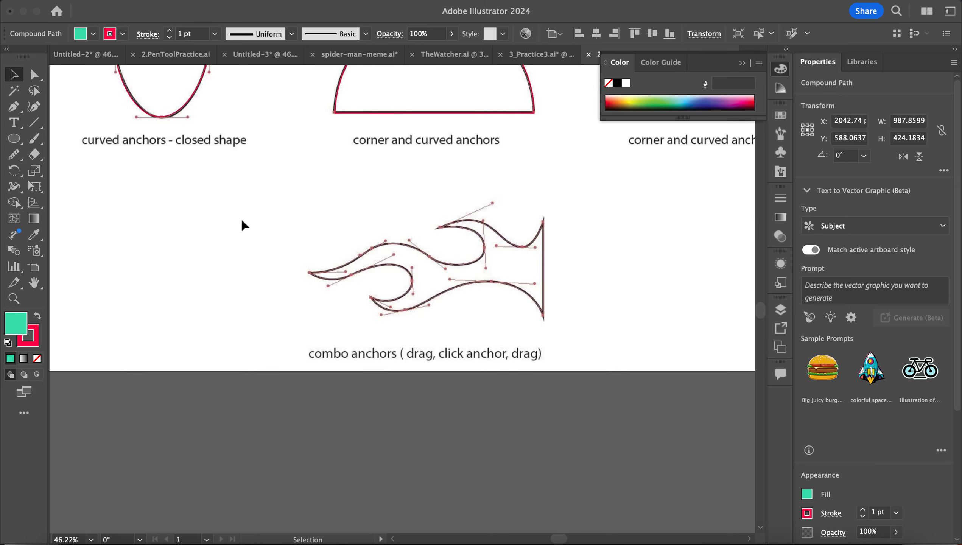
scroll(335, 320, "up", 7)
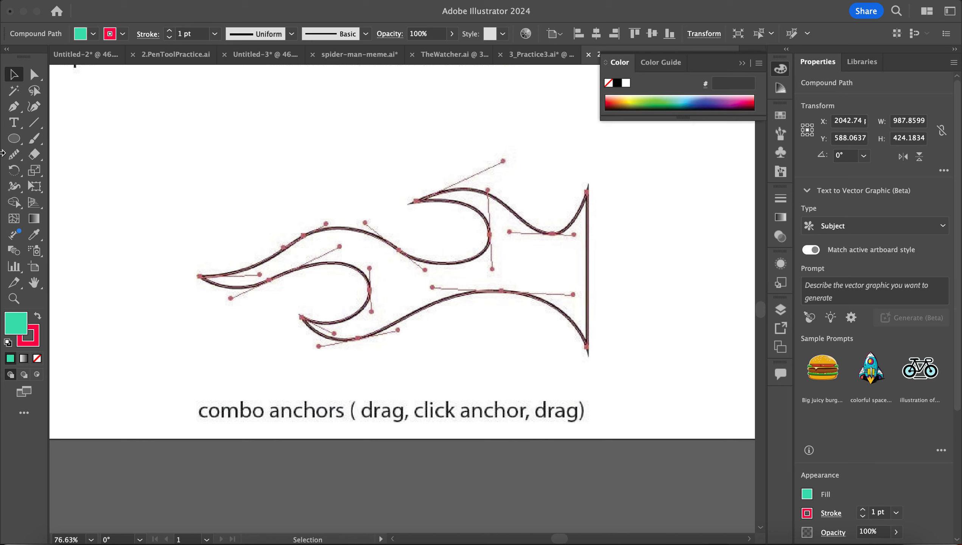
left_click(14, 107)
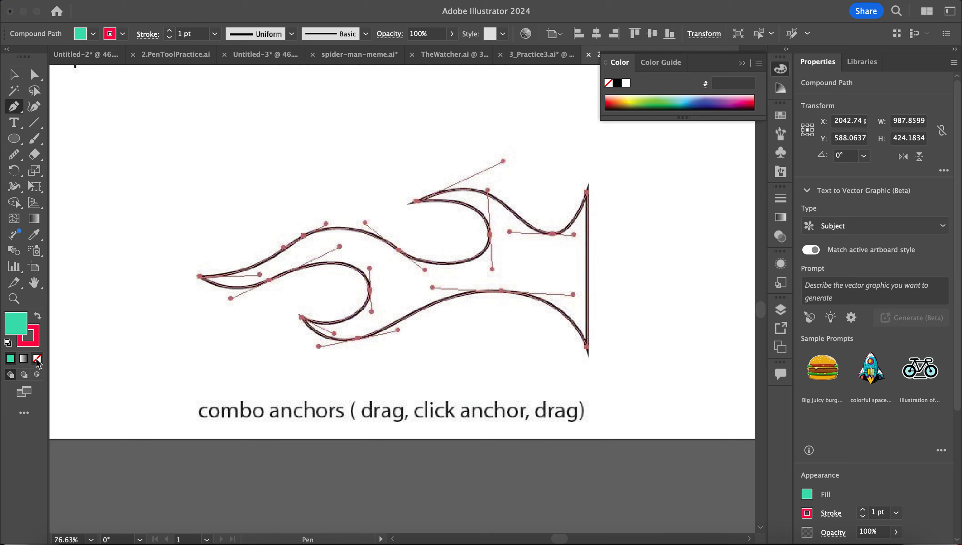
left_click(36, 359)
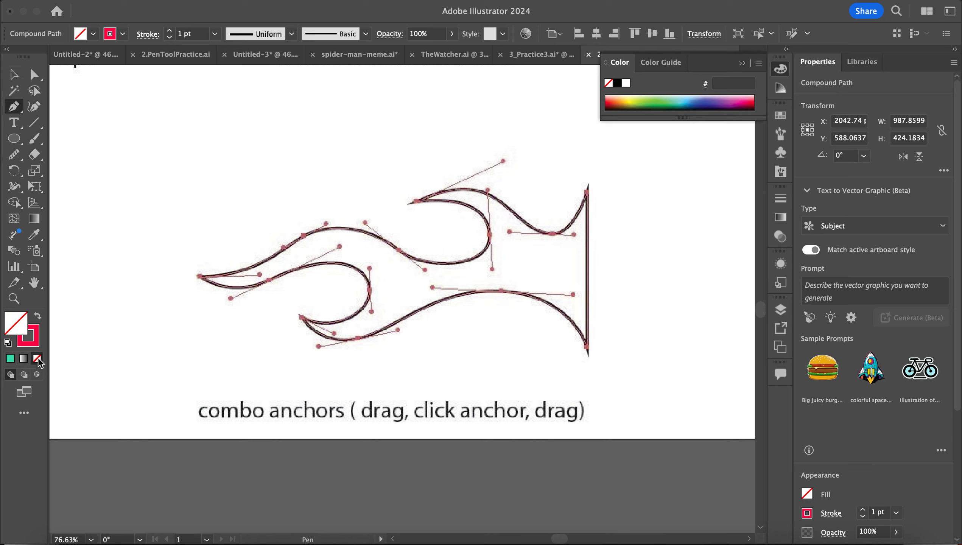
- Trace the flame from its top-right point down the right edge, around the lower flame and middle curl
left_click(588, 187)
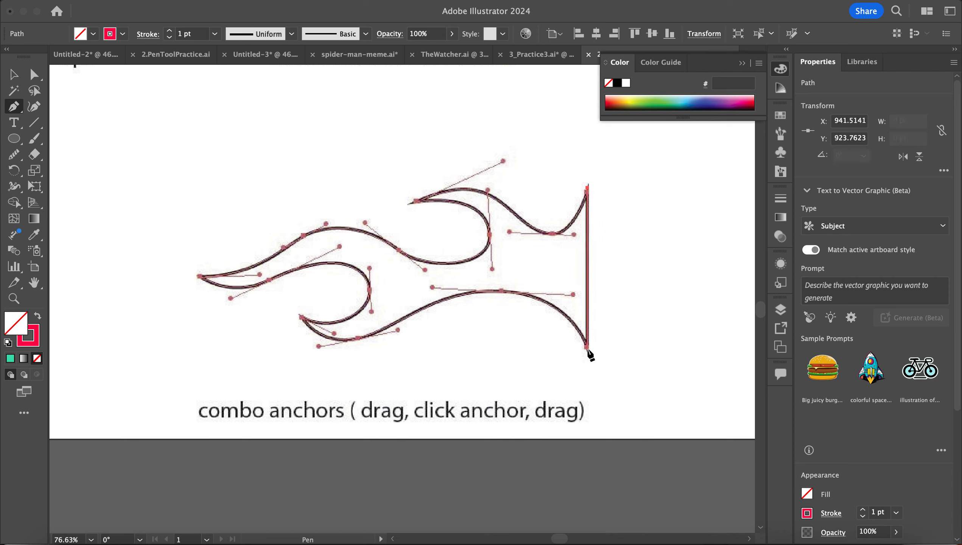
left_click_drag(587, 348, 437, 292)
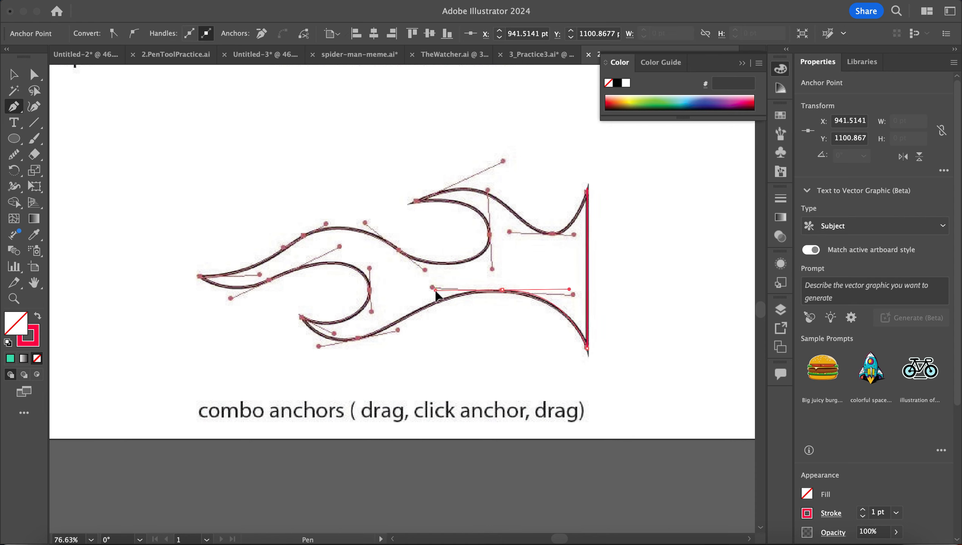
left_click_drag(357, 338, 333, 337)
left_click(302, 317)
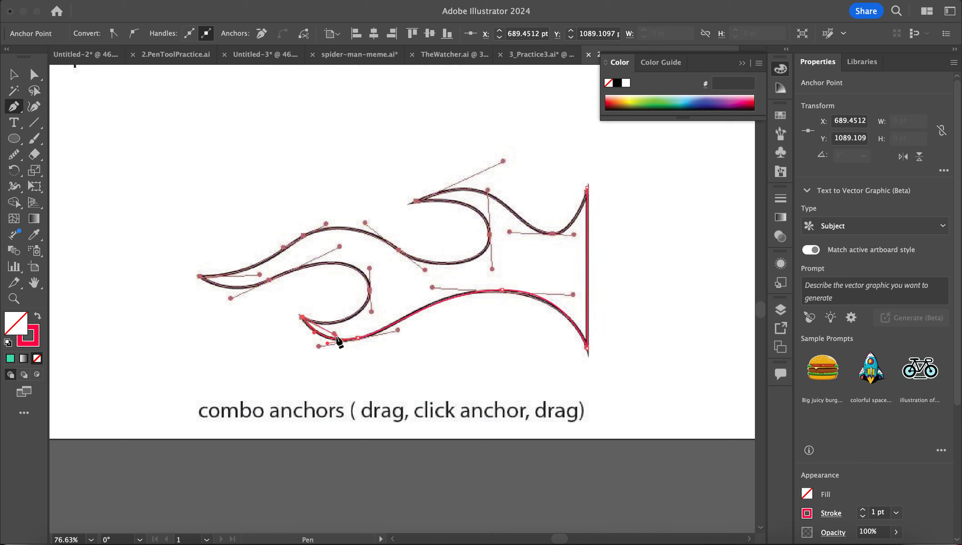
left_click(369, 291)
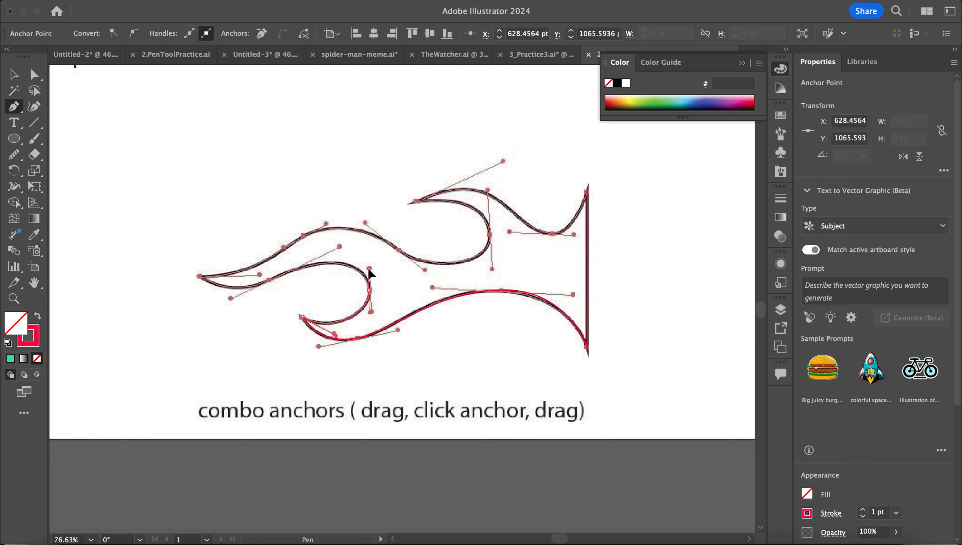
left_click(370, 291)
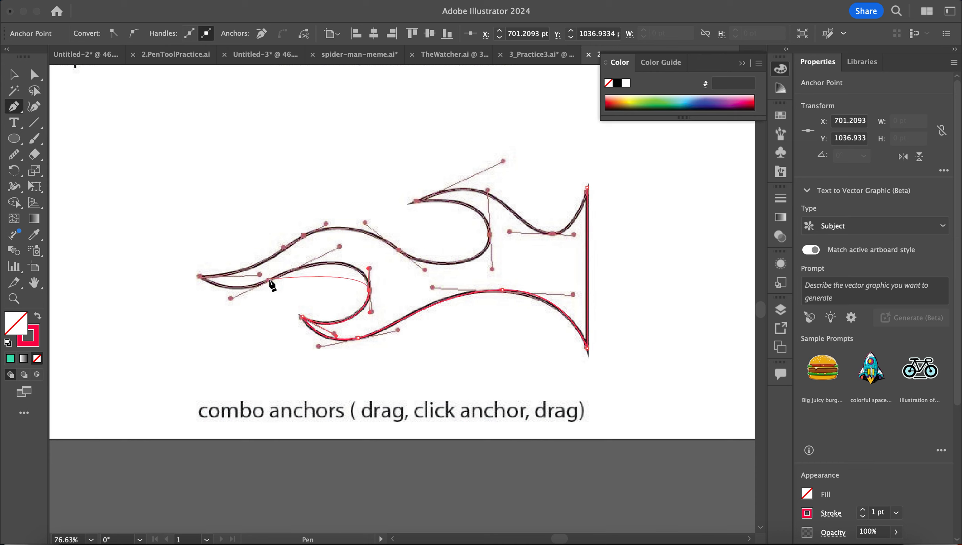
left_click_drag(270, 280, 231, 300)
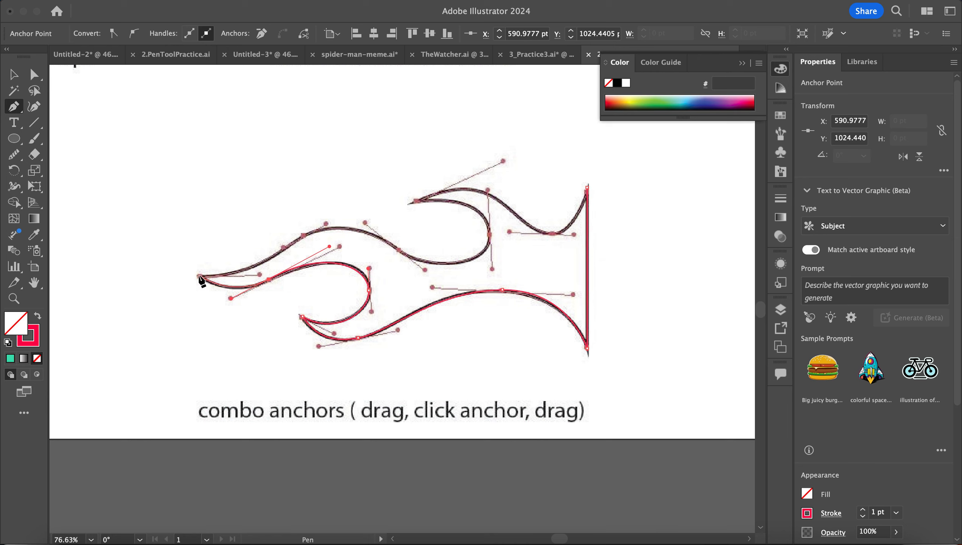
- Trace the flame's upper tongues and top curl from the left tip, closing at the top-right point
left_click(199, 275)
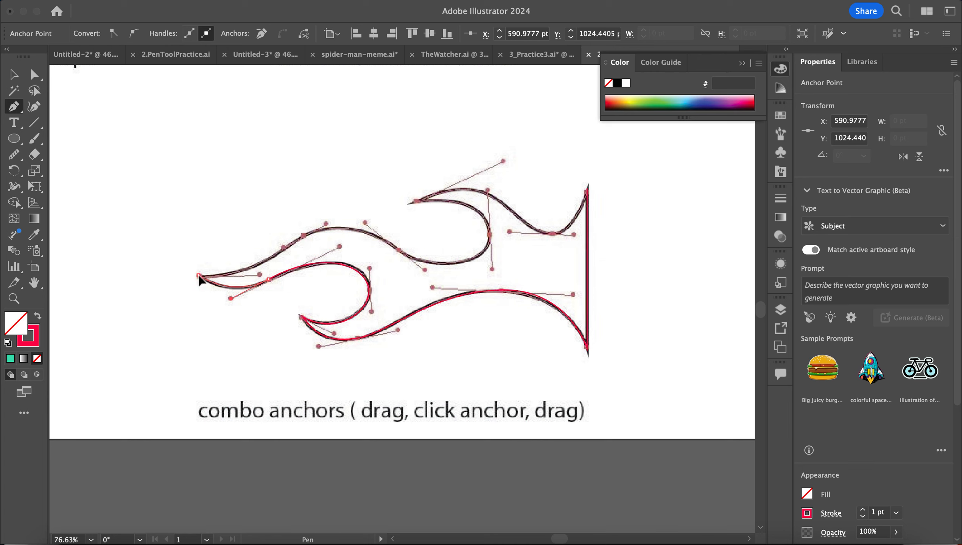
left_click_drag(250, 278, 258, 279)
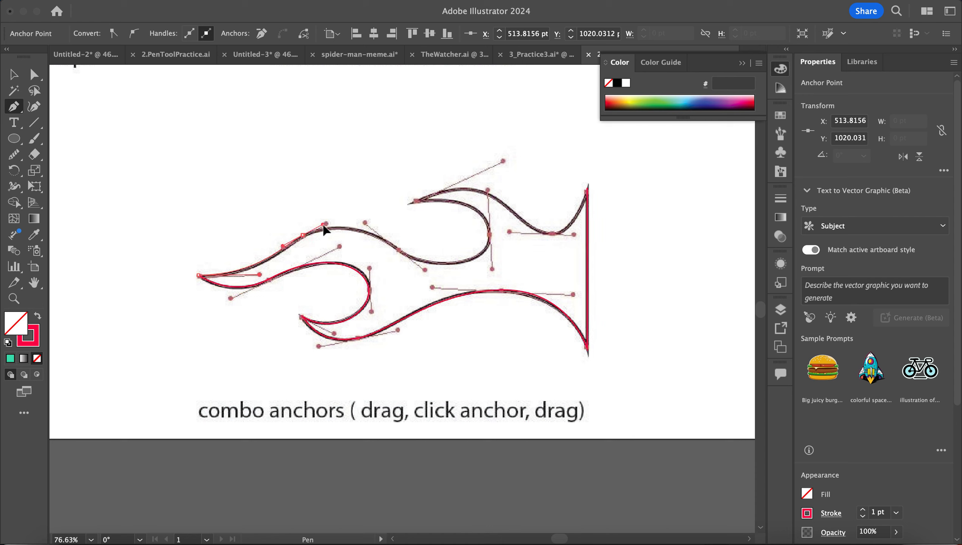
left_click(324, 227)
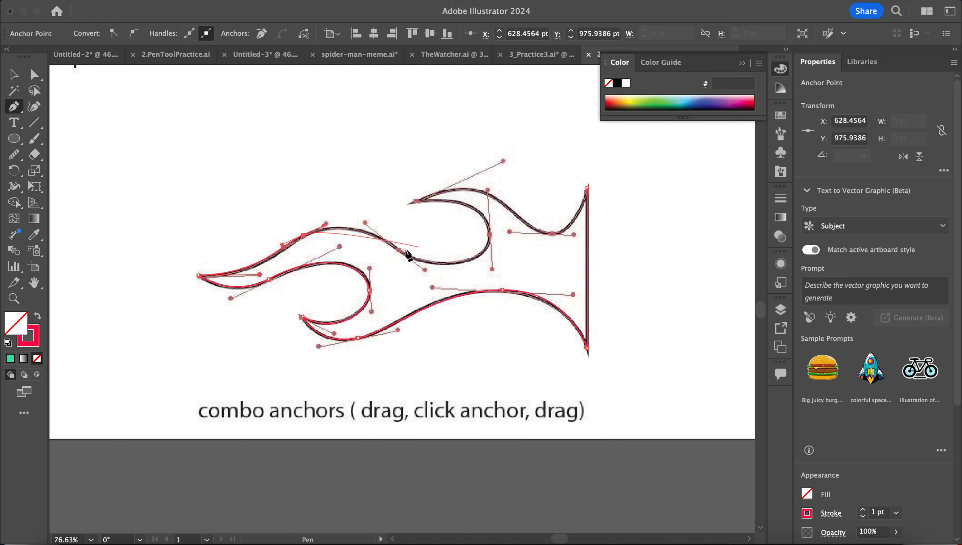
left_click_drag(398, 250, 428, 272)
left_click_drag(490, 236, 488, 206)
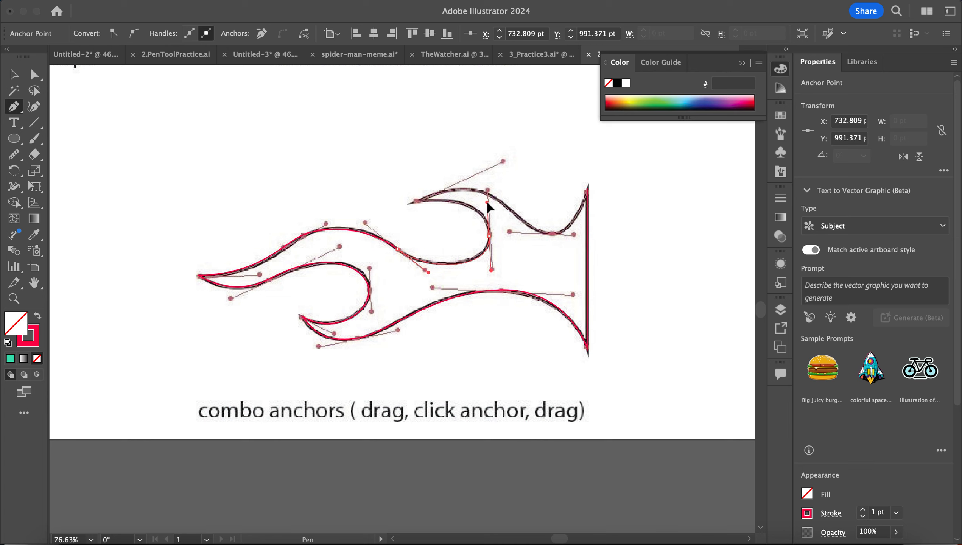
left_click_drag(488, 194, 488, 193)
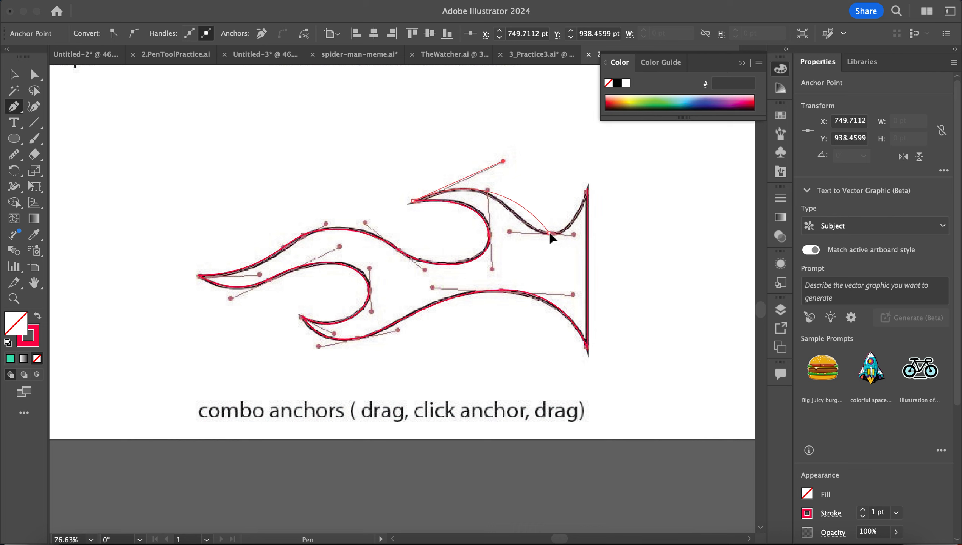
left_click_drag(550, 234, 582, 232)
left_click(587, 187)
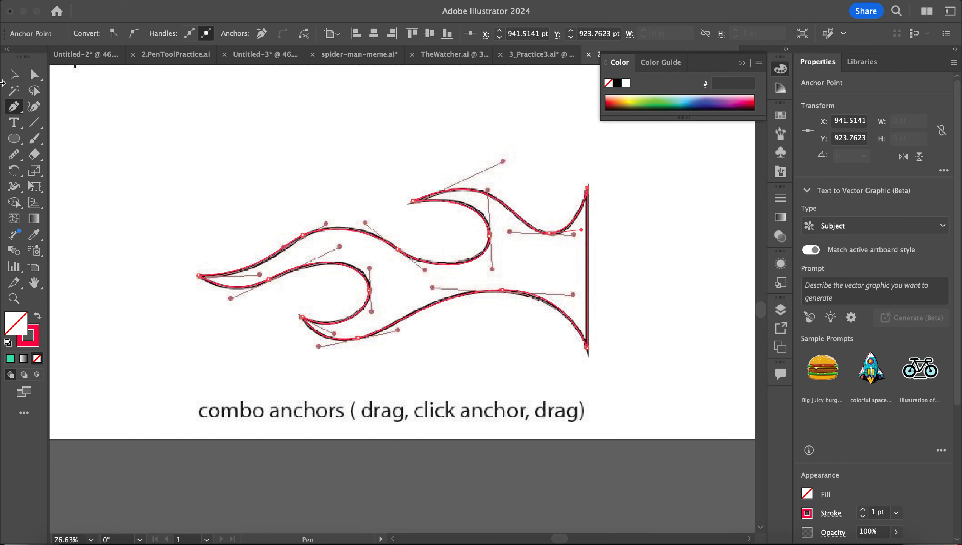
- Select the traced flame path and raise its stroke weight from 1 pt to 6 pt
left_click(14, 75)
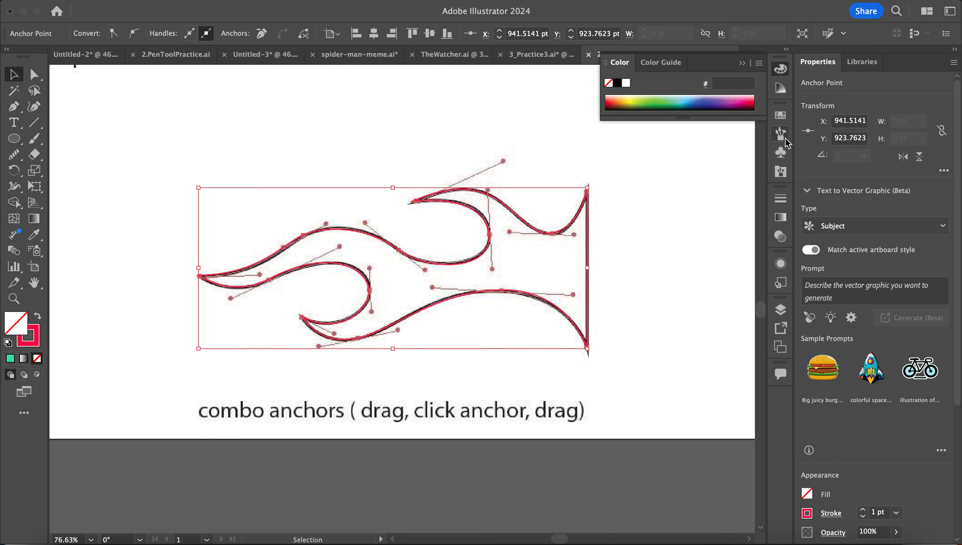
left_click(779, 199)
left_click(643, 210)
left_click(643, 211)
left_click(643, 210)
left_click(643, 210)
left_click(643, 210)
scroll(466, 323, "down", 3)
scroll(466, 327, "down", 4)
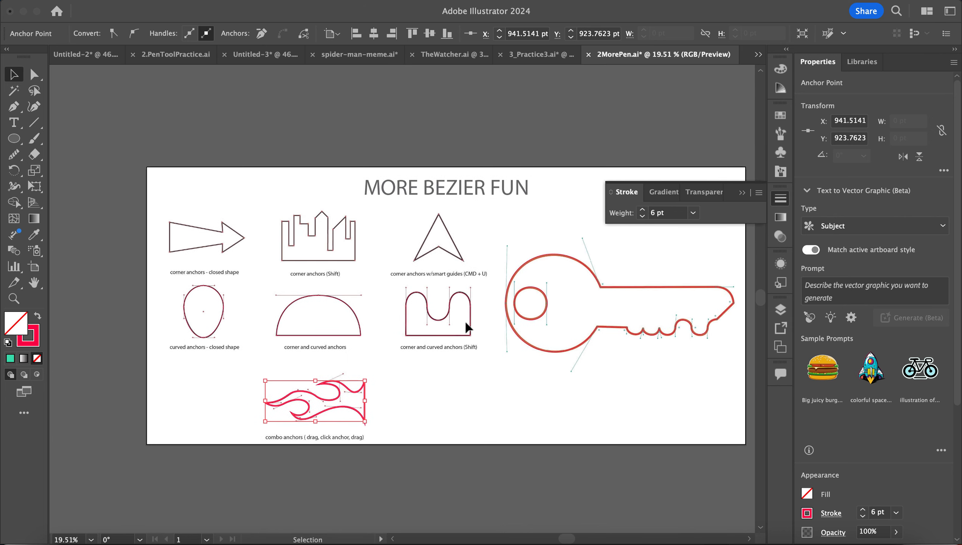